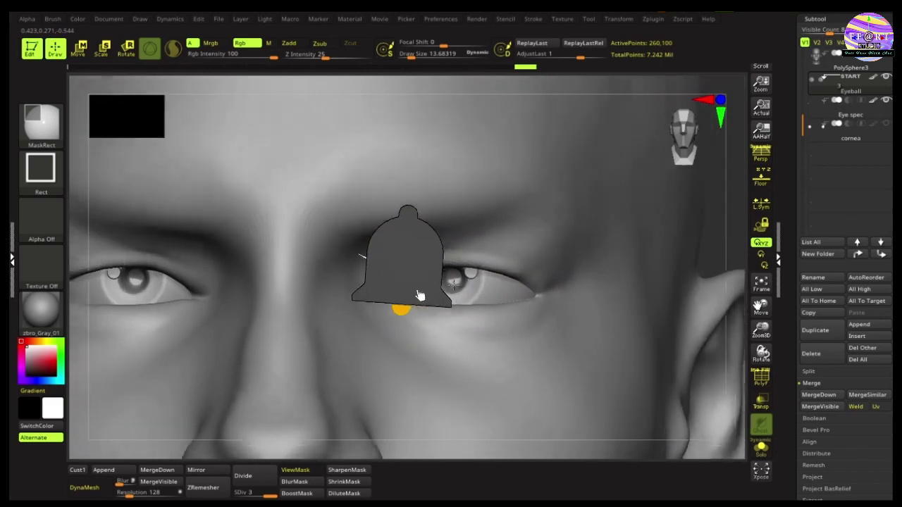
Step: Make the Eyeball subtool active and set the brush to paint colour and material with Mrgb on and Zadd off
click(811, 107)
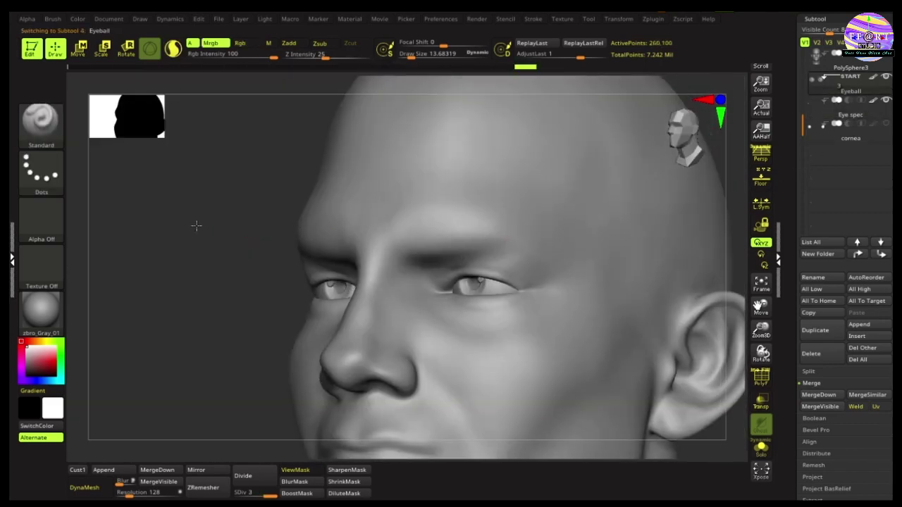
key(ctrl)
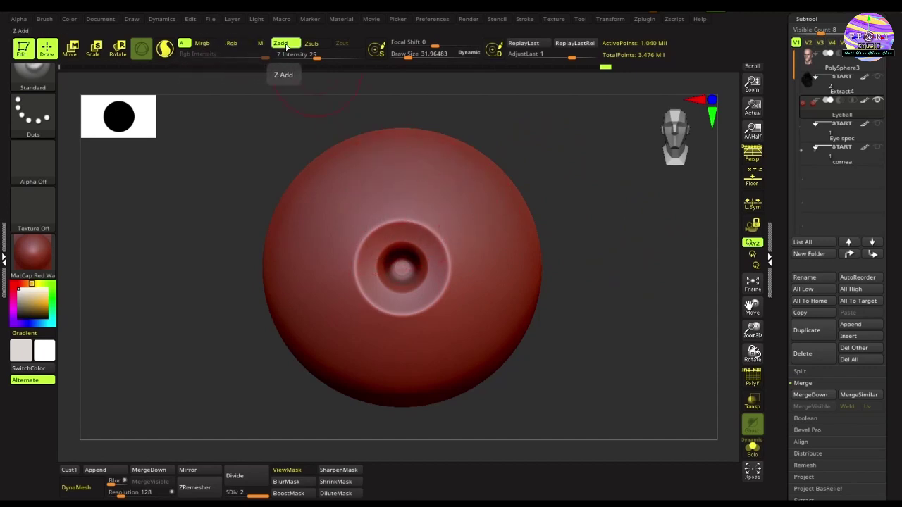
click(281, 44)
click(202, 44)
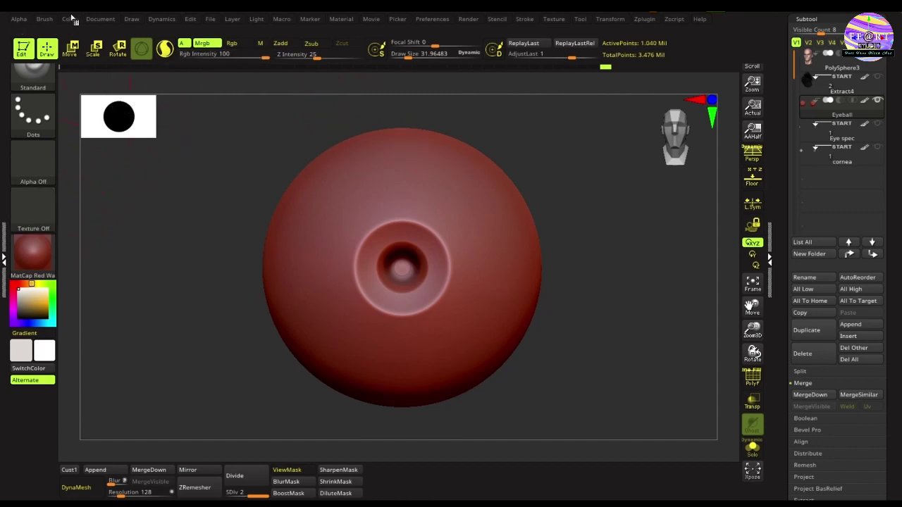
Step: Dock the Color palette in the side tray so its fill options stay open
click(70, 20)
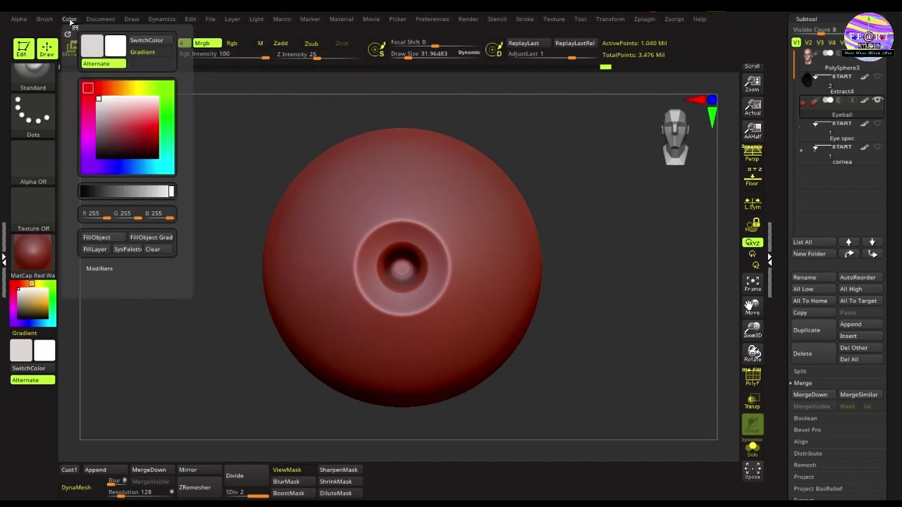
click(3, 243)
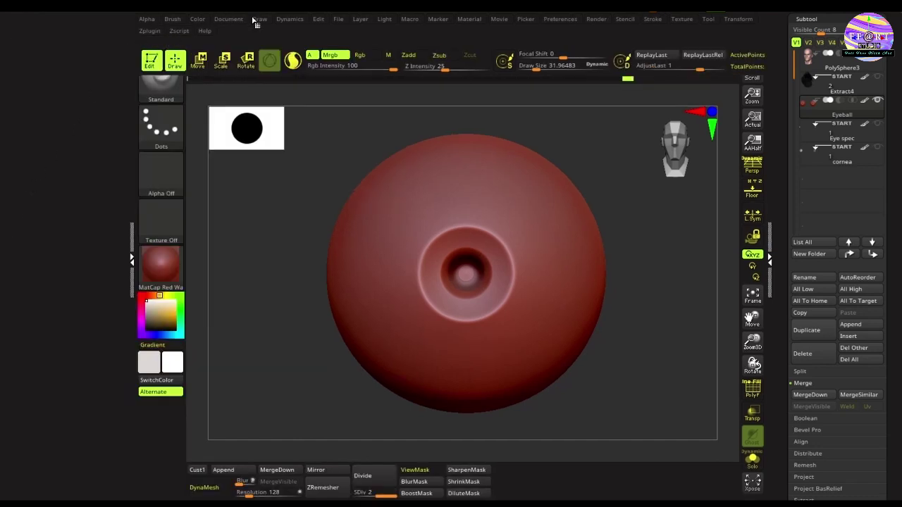
click(199, 19)
drag(193, 33, 64, 42)
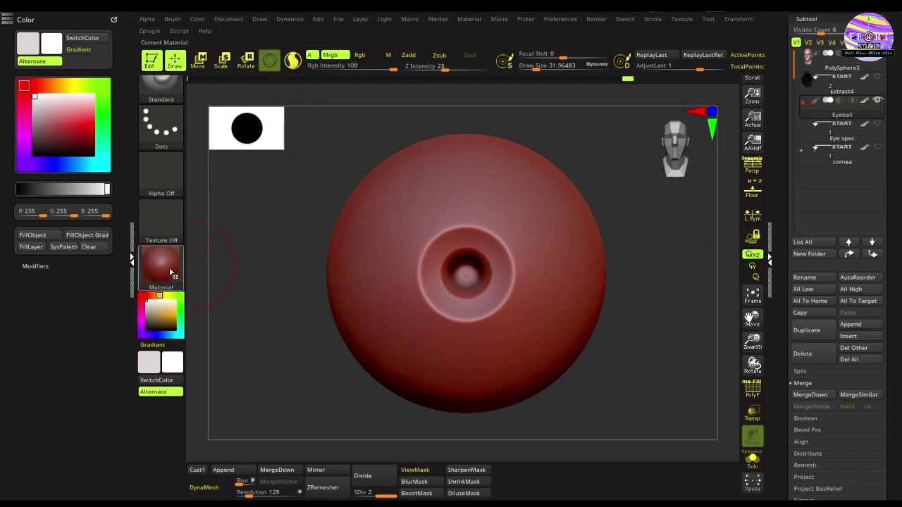
Step: Fill the whole eyeball with white colour and the ToyPlastic material
click(167, 268)
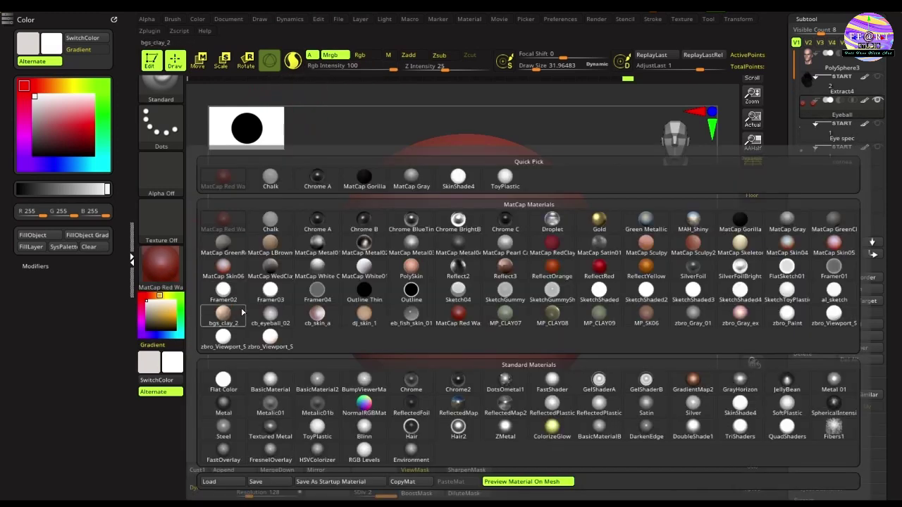
mouse_move(269, 324)
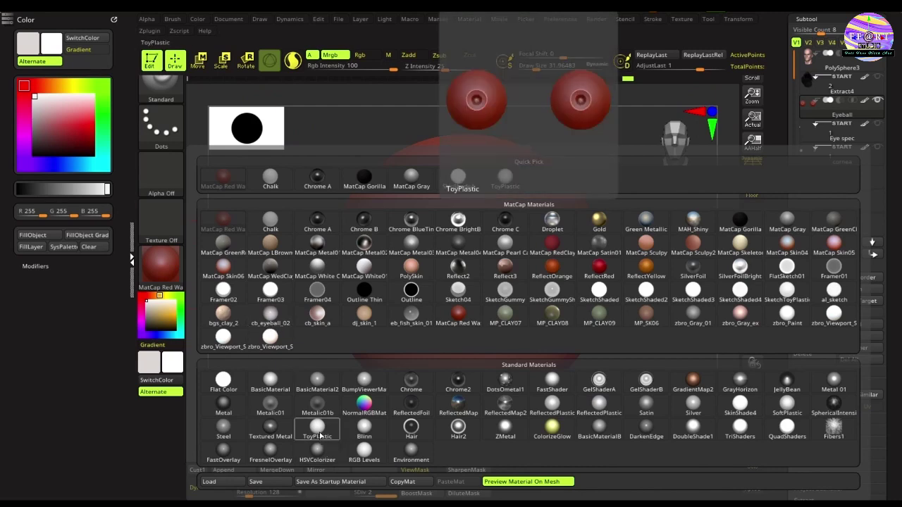
click(319, 434)
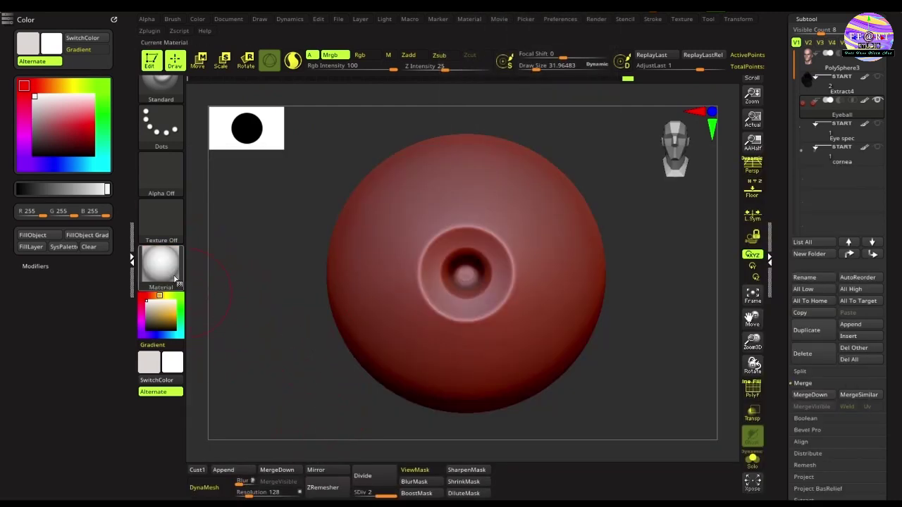
click(49, 240)
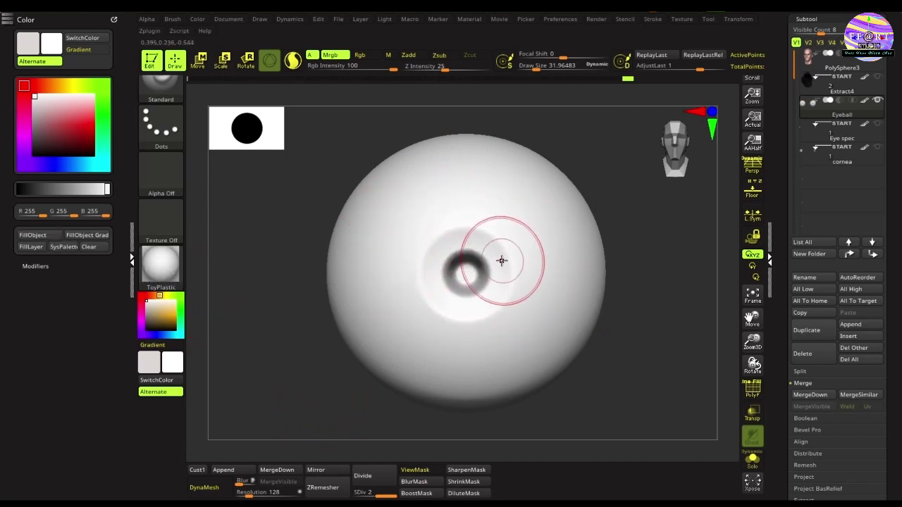
Step: Set the Standard brush to the DragRect stroke with Alpha 14
ctrl+drag(164, 415, 163, 443)
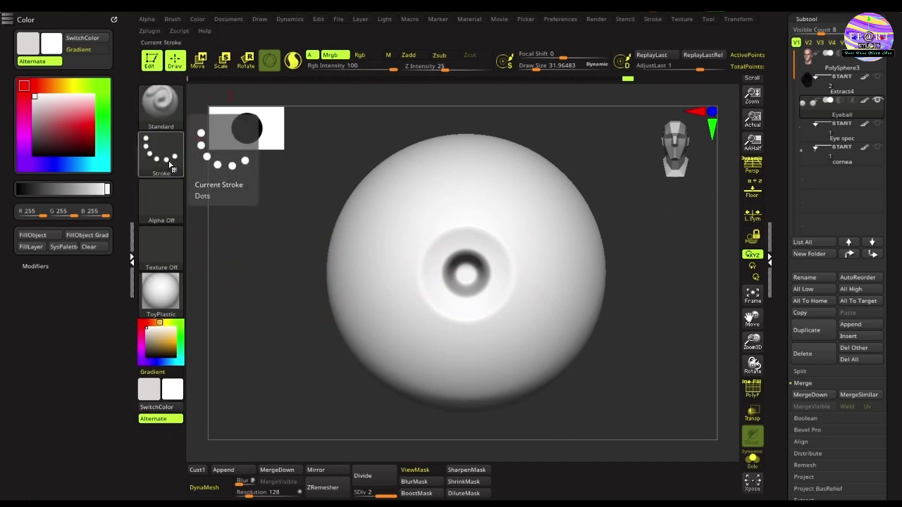
click(167, 162)
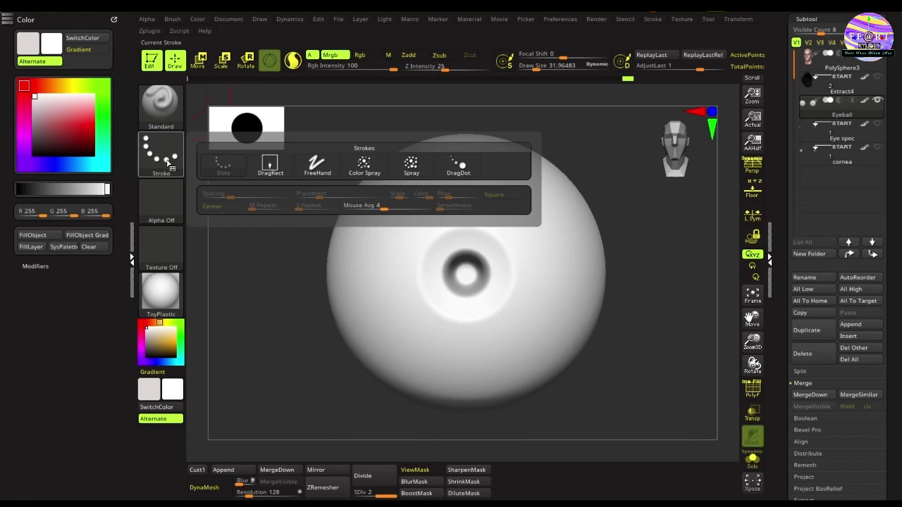
click(269, 166)
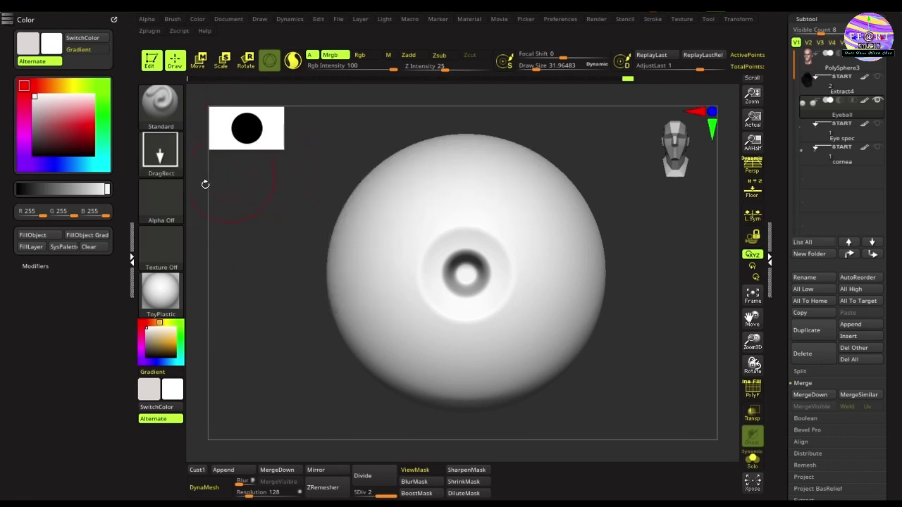
click(169, 210)
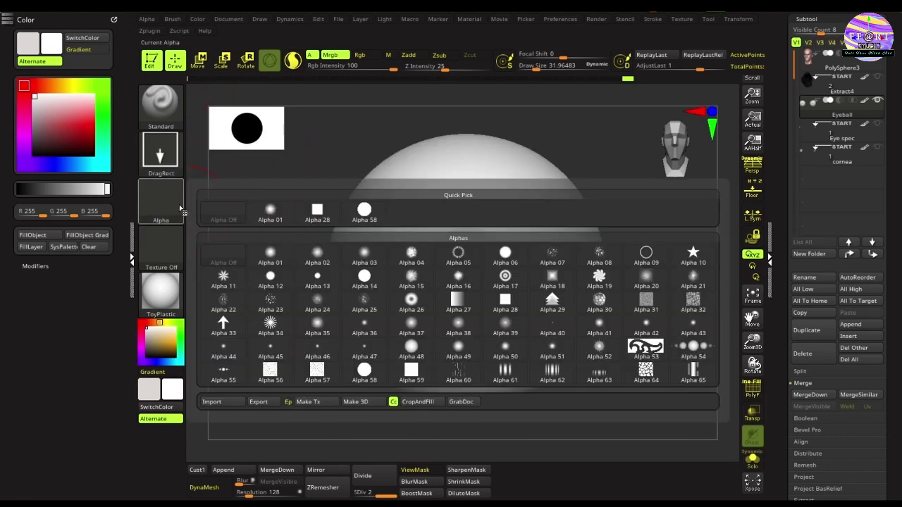
mouse_move(371, 288)
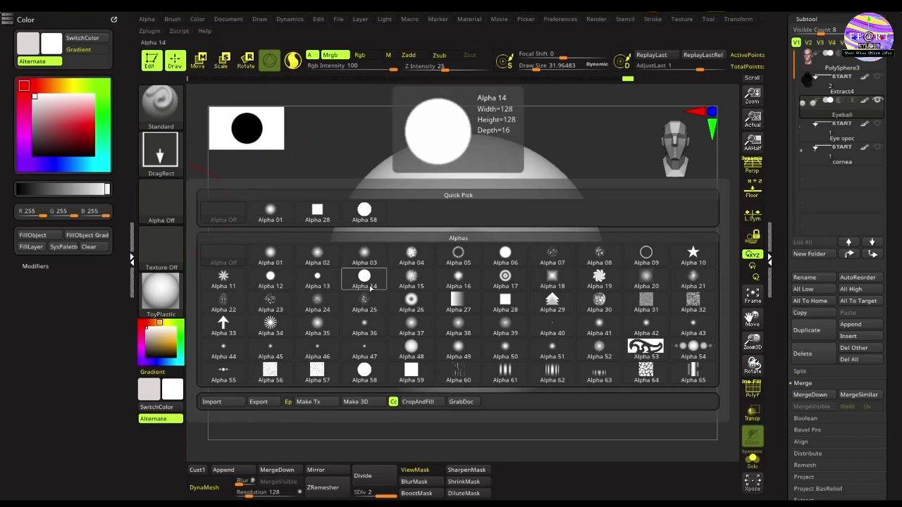
click(371, 287)
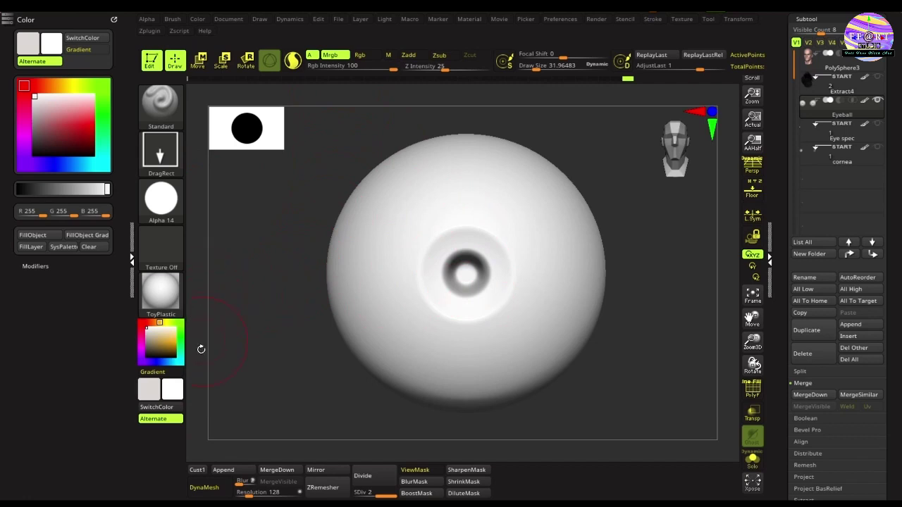
Step: Paint the iris dark grey (RGB 48, 48, 48) from the pupil centre outward, with Focal Shift at -77
click(146, 350)
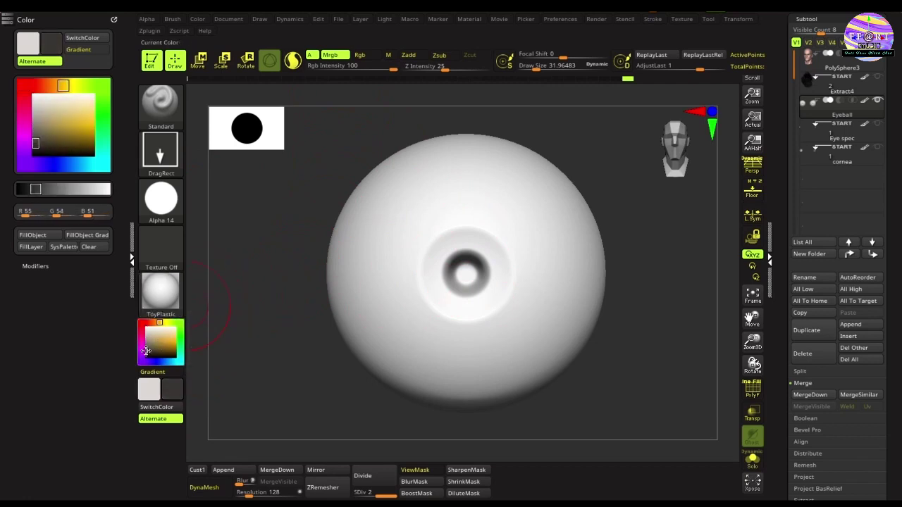
drag(145, 351, 144, 352)
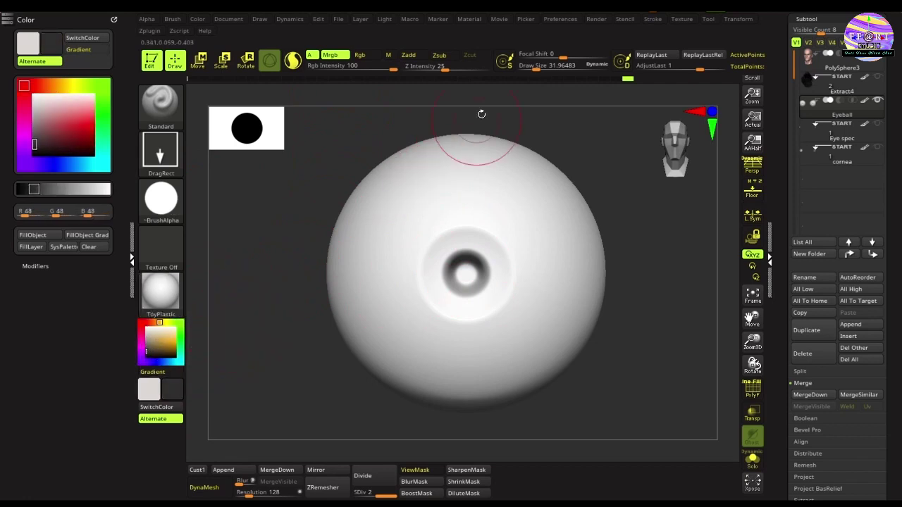
drag(561, 57, 534, 58)
mouse_move(463, 272)
mouse_down()
mouse_move(532, 326)
mouse_move(523, 322)
mouse_up()
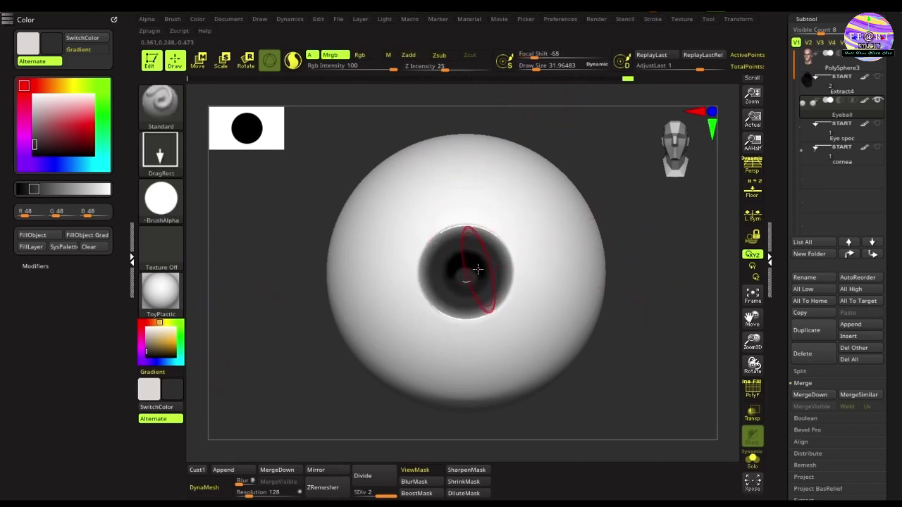
drag(533, 58, 530, 58)
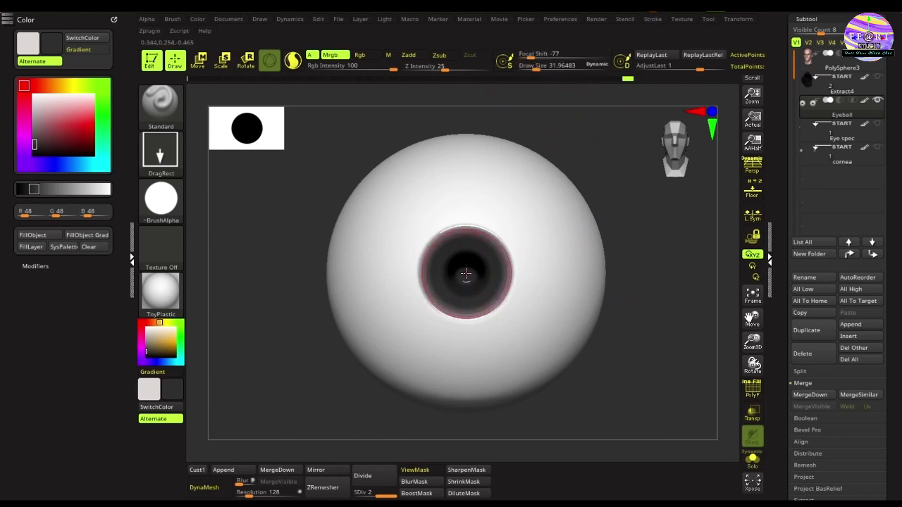
drag(465, 274, 469, 279)
drag(499, 317, 522, 329)
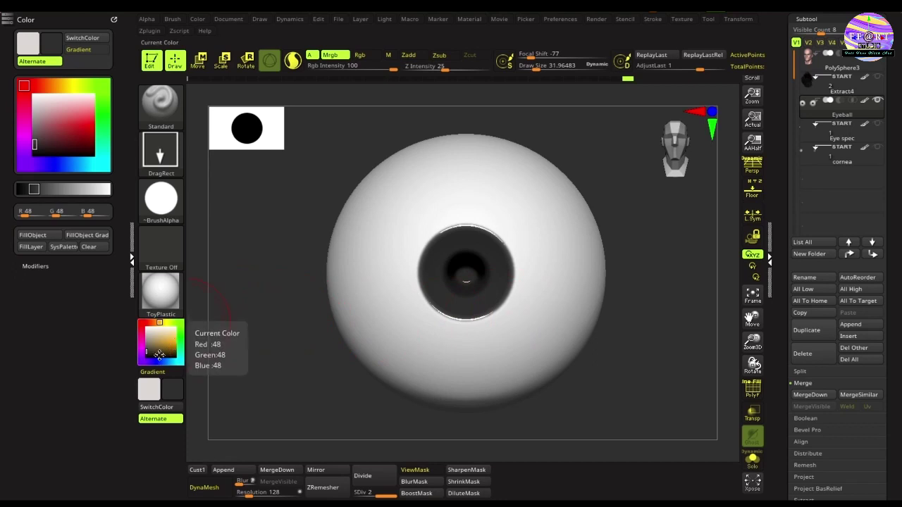
Step: Paint a lighter grey (RGB 111, 111, 111) over the inside of the iris with Focal Shift at -37
drag(146, 350, 145, 344)
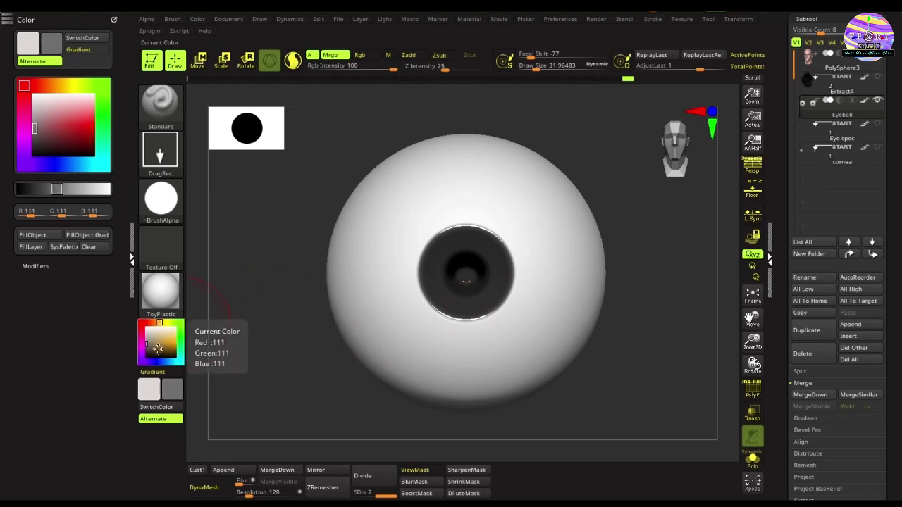
drag(692, 256, 662, 257)
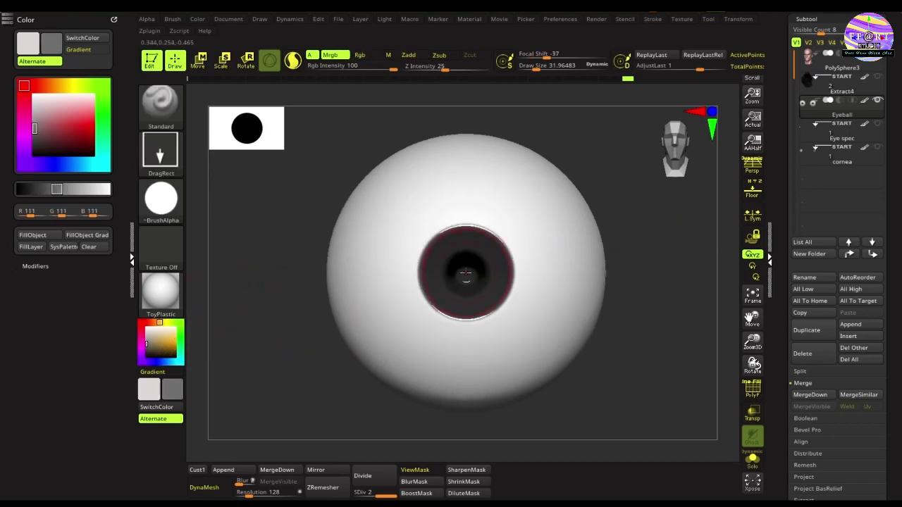
drag(465, 281, 519, 325)
drag(548, 56, 553, 56)
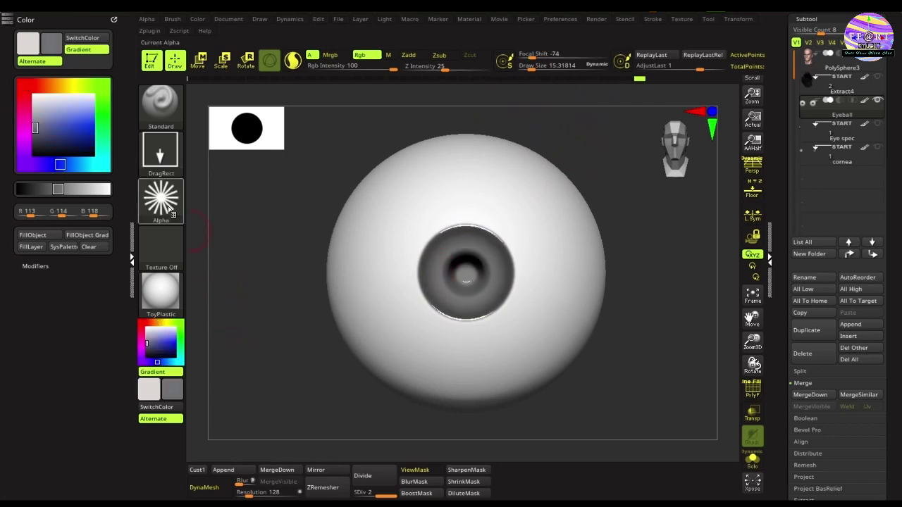
Step: Paint dark blue-grey radial streaks (RGB 64, 65, 71) around the iris with the Alpha 34 starburst, Rgb Intensity 50 and Focal Shift 0
click(161, 204)
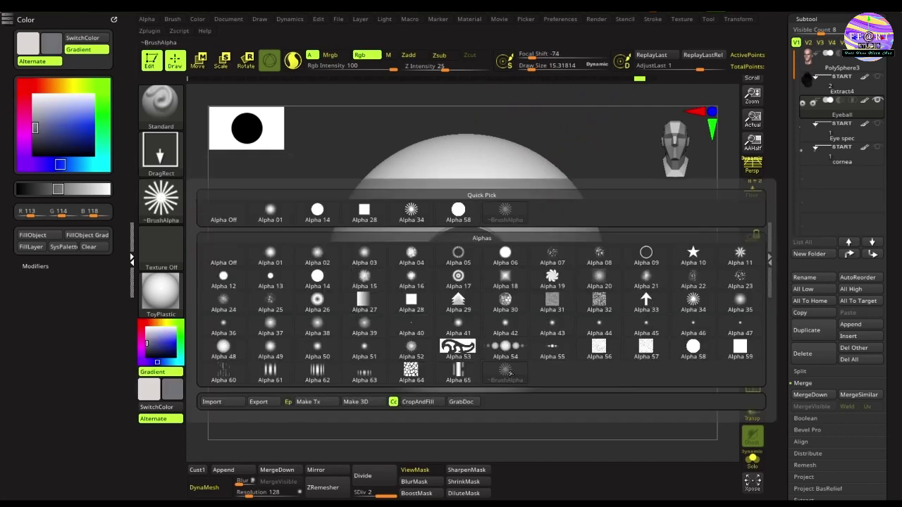
drag(388, 69, 369, 70)
drag(539, 55, 562, 56)
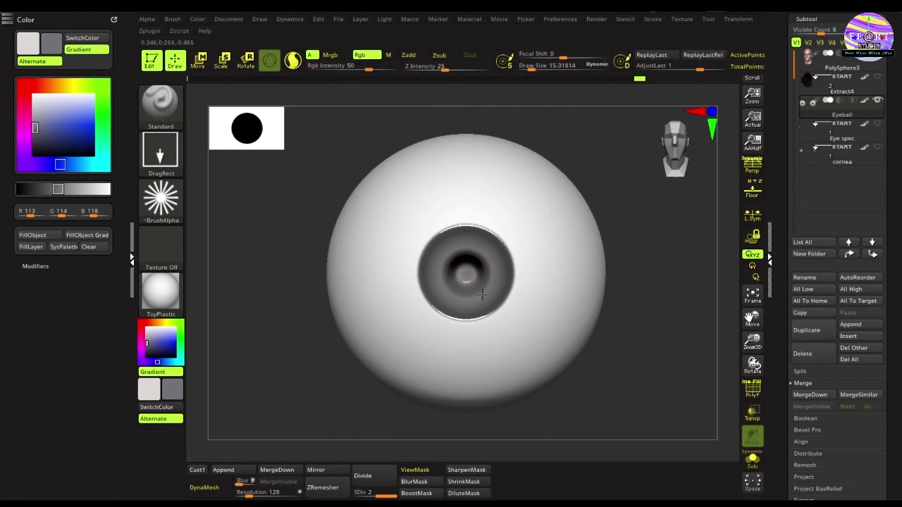
drag(153, 342, 147, 349)
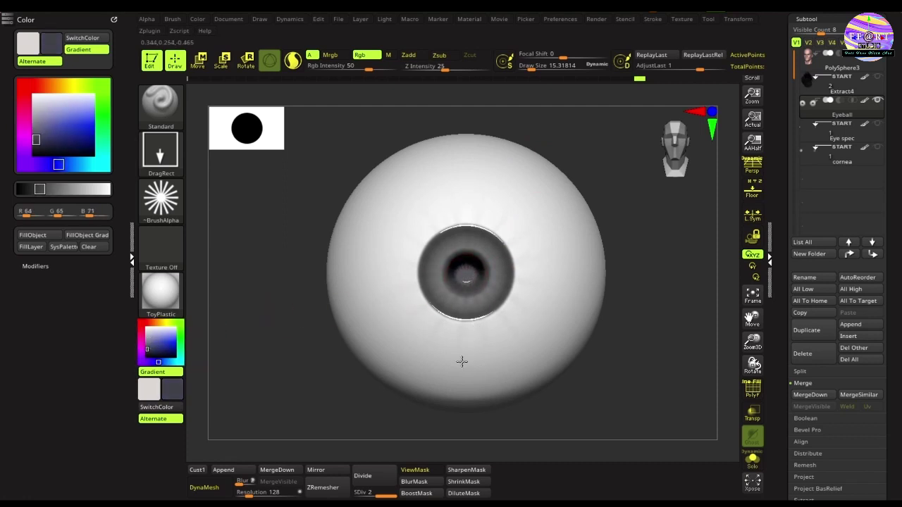
Step: Paint blue-grey rays (RGB 118, 121, 142) over the iris using Alpha 11 with Focal Shift at -20
click(161, 201)
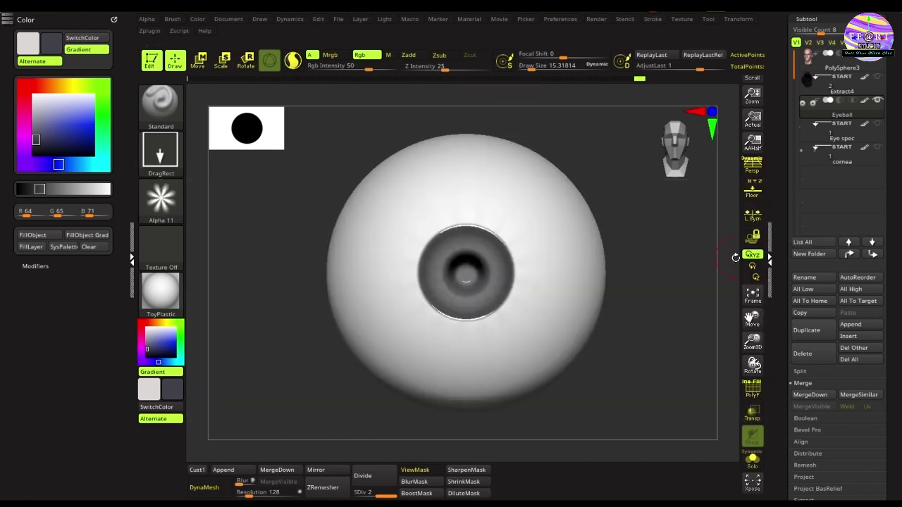
click(146, 339)
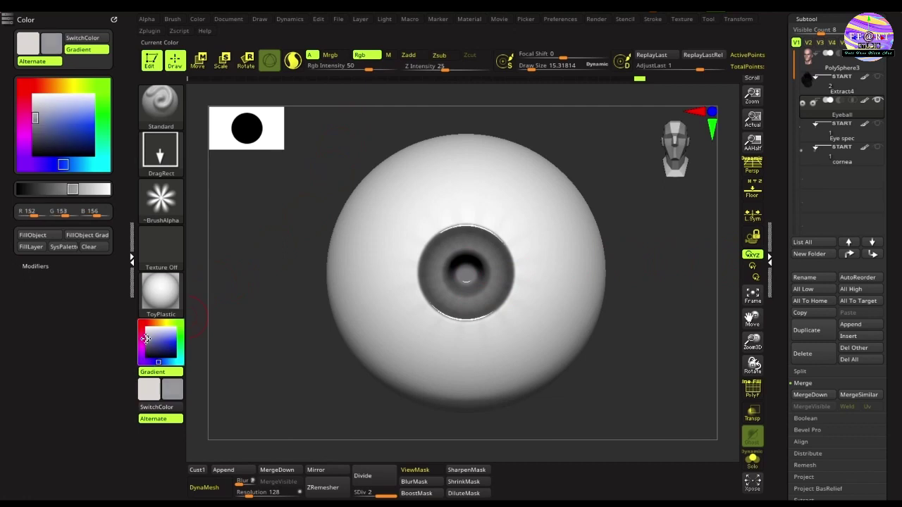
drag(146, 338, 148, 342)
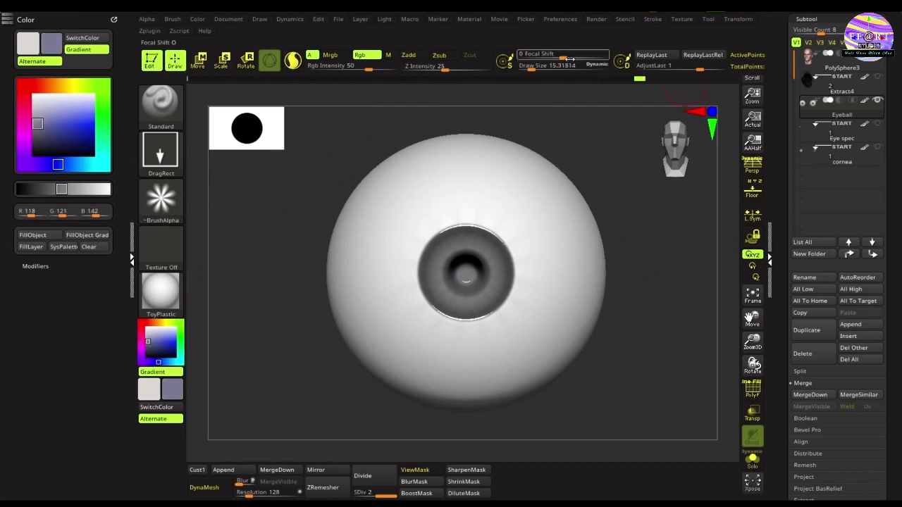
drag(572, 56, 553, 57)
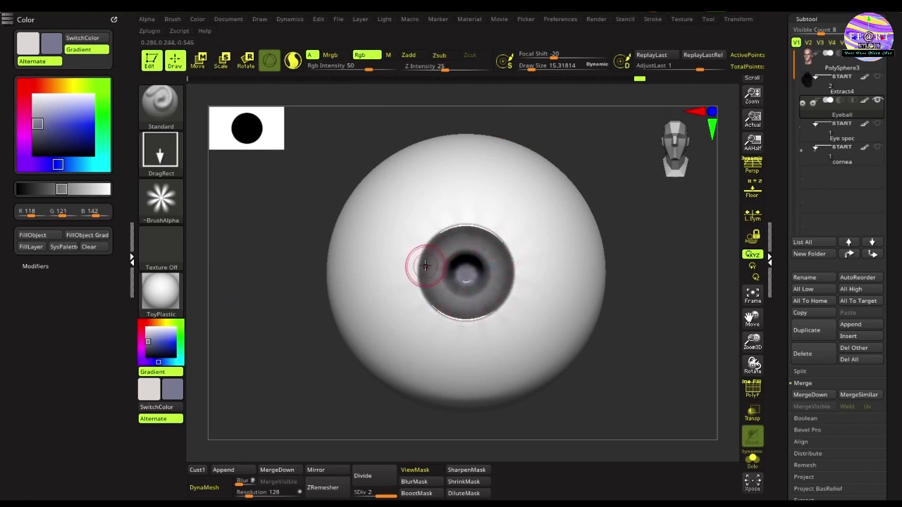
Step: Darken the pupil centre with RGB 41, 42, 46 using Alpha 39, Rgb Intensity 100 and Focal Shift -55
click(161, 200)
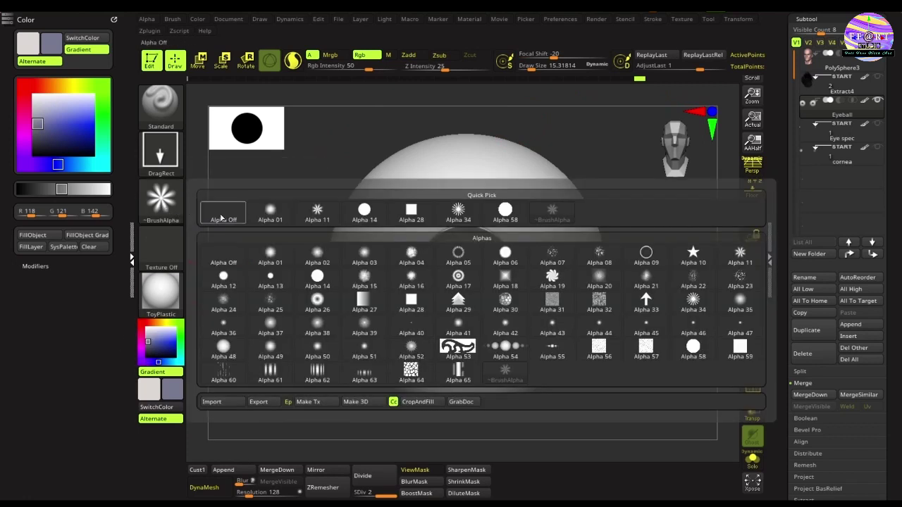
click(646, 256)
drag(148, 338, 146, 351)
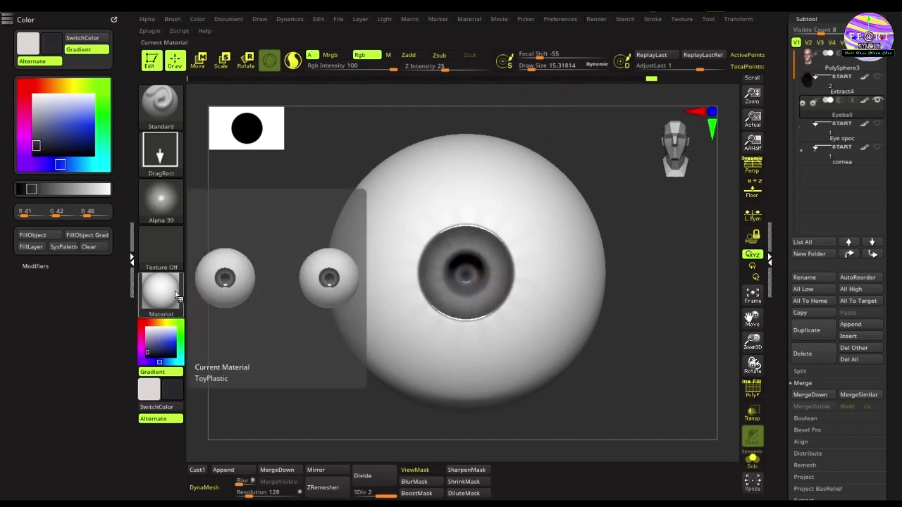
Step: Deepen the pupil by painting in Mrgb mode with BasicMaterial and Alpha 14
click(330, 54)
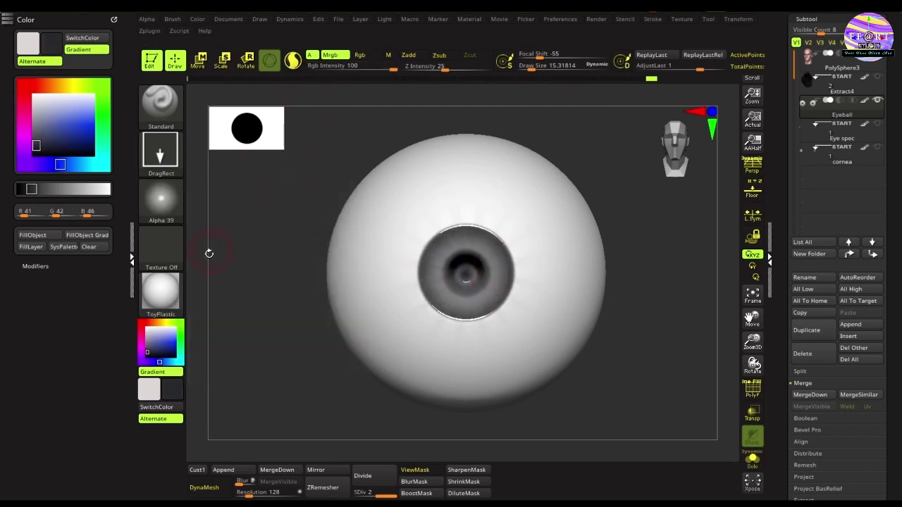
click(171, 296)
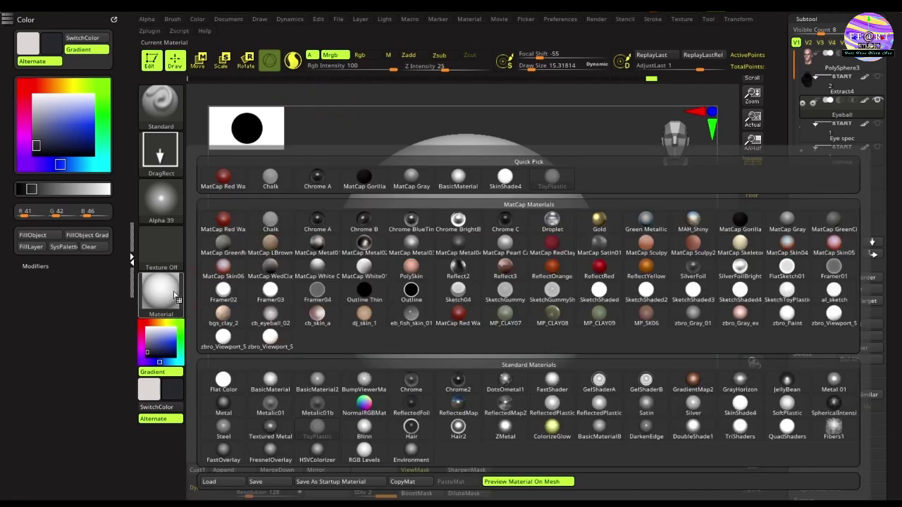
mouse_move(352, 404)
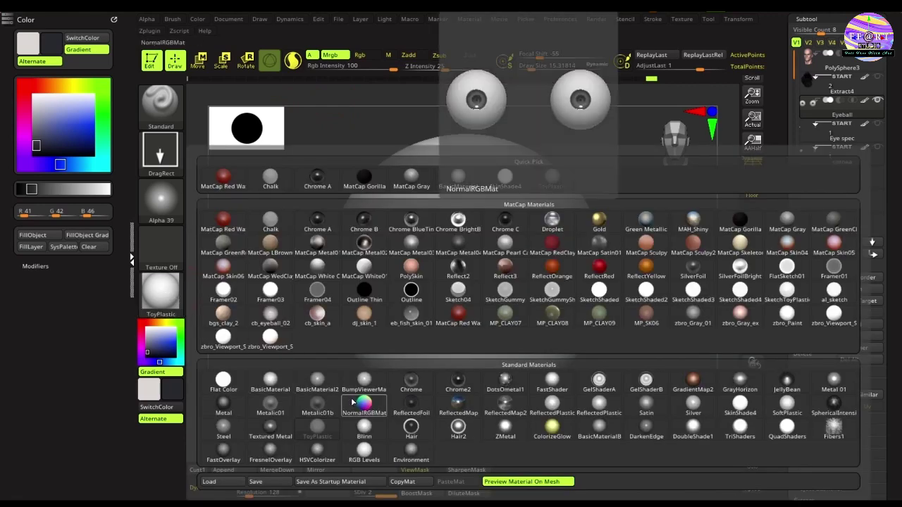
click(271, 383)
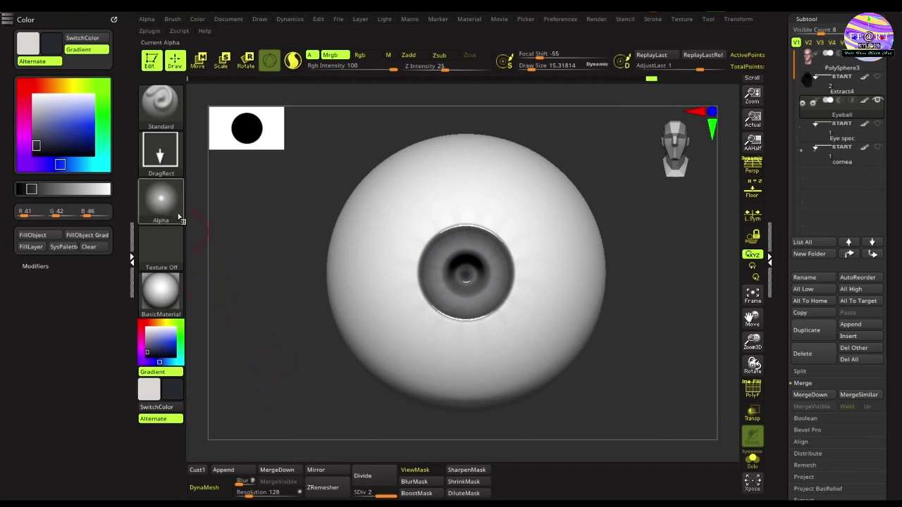
click(161, 201)
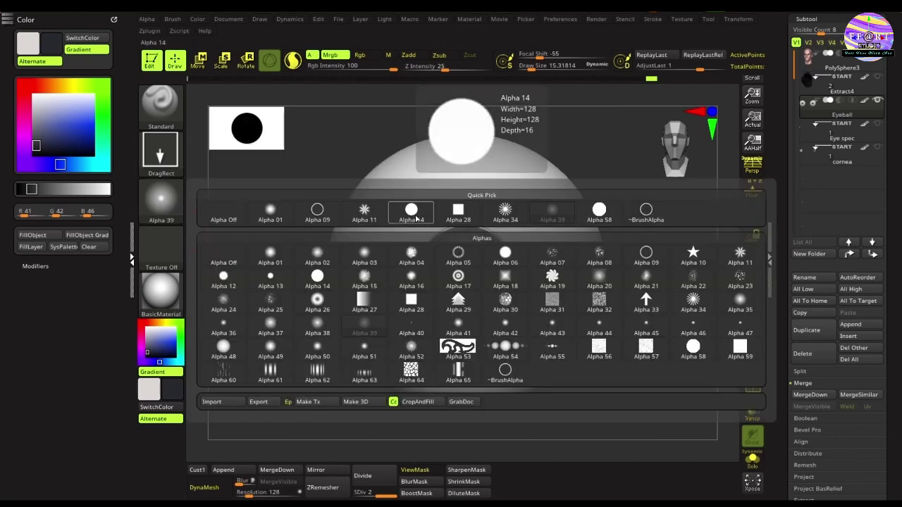
click(423, 220)
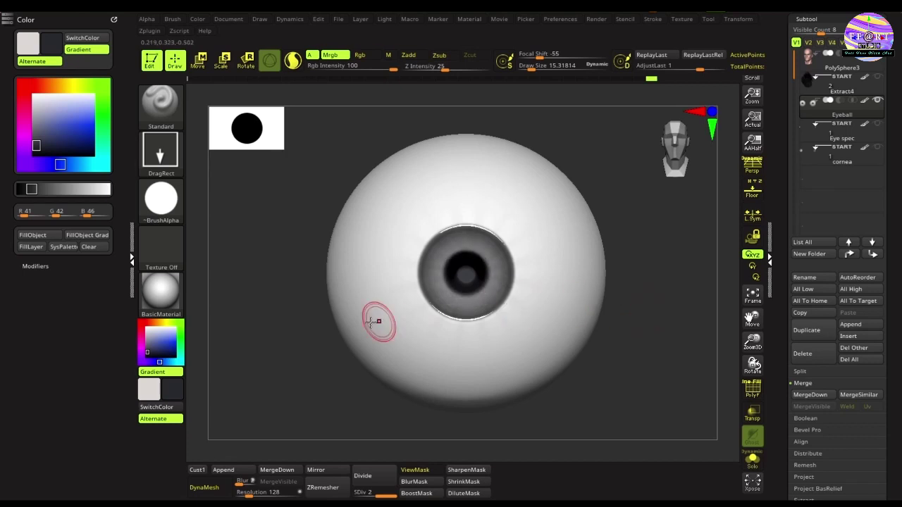
Step: Paint the centre of the pupil with neutral dark grey (RGB 58, 58, 58)
click(146, 350)
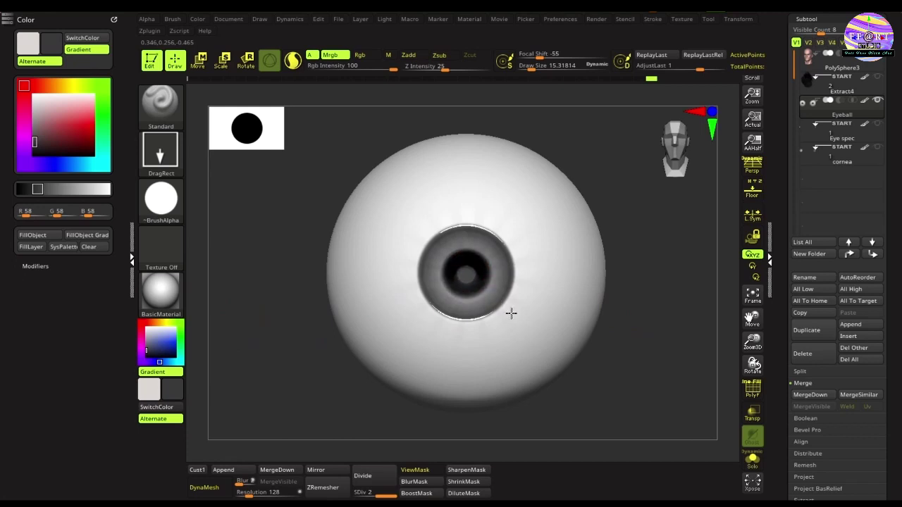
drag(511, 313, 516, 316)
drag(672, 305, 658, 290)
Step: Try a lighter grey (RGB 115, 115, 115) at Rgb Intensity 37 over the pupil, and undo it
click(360, 68)
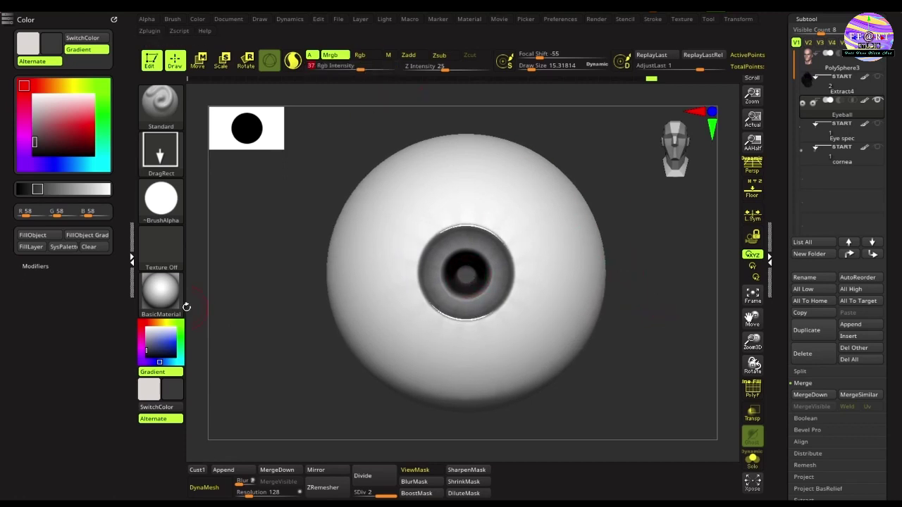
click(147, 344)
key(ctrl+z)
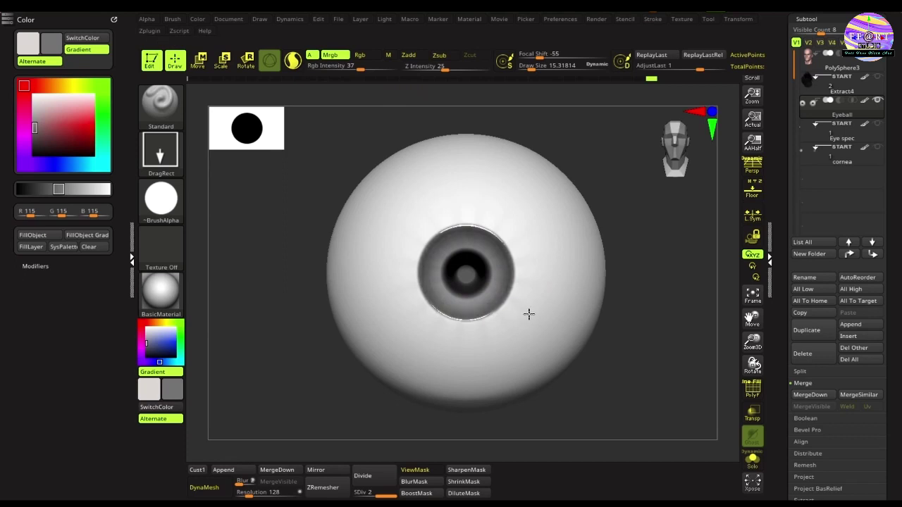
mouse_move(680, 303)
mouse_down()
mouse_move(658, 303)
mouse_move(676, 298)
mouse_up()
key(ctrl+z)
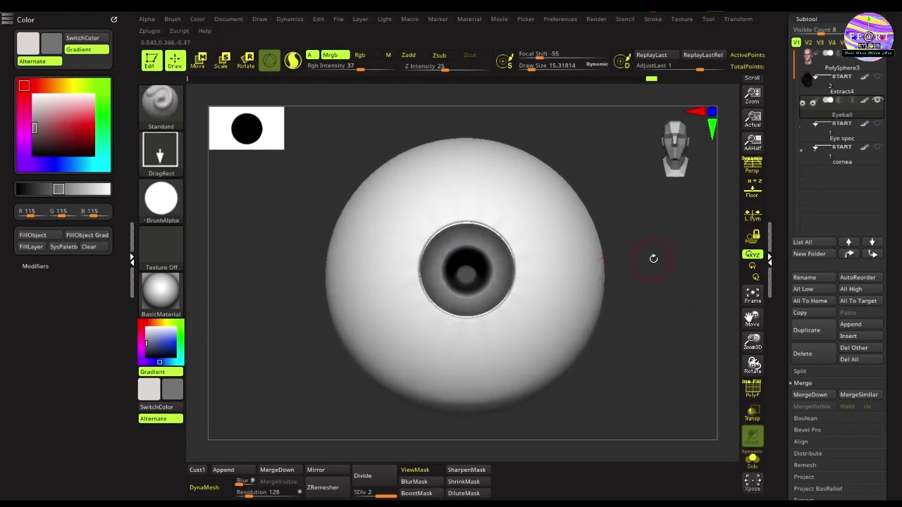
drag(668, 251, 659, 250)
right_drag(659, 250, 640, 237)
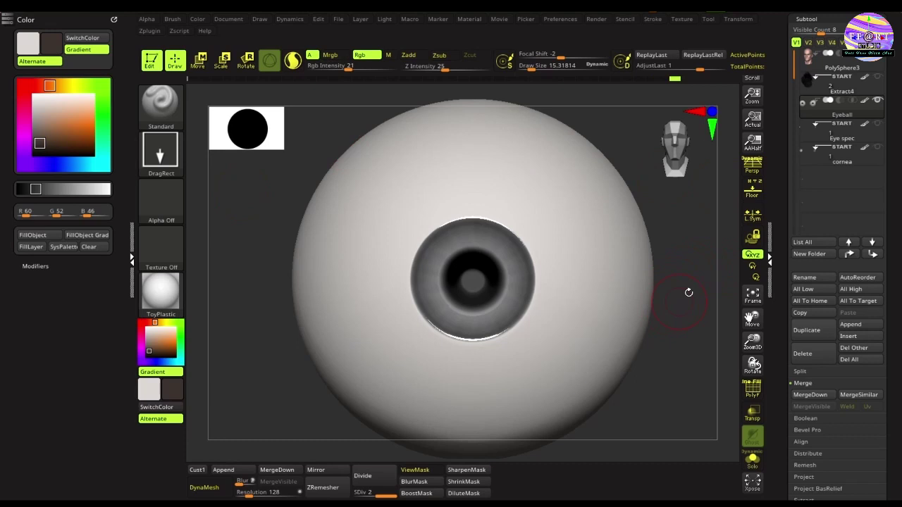
Step: Shade the iris in dark brown (RGB 28, 24, 20) using the FreeHand stroke, Draw Size about 10.7 and Rgb Intensity 23
key(s)
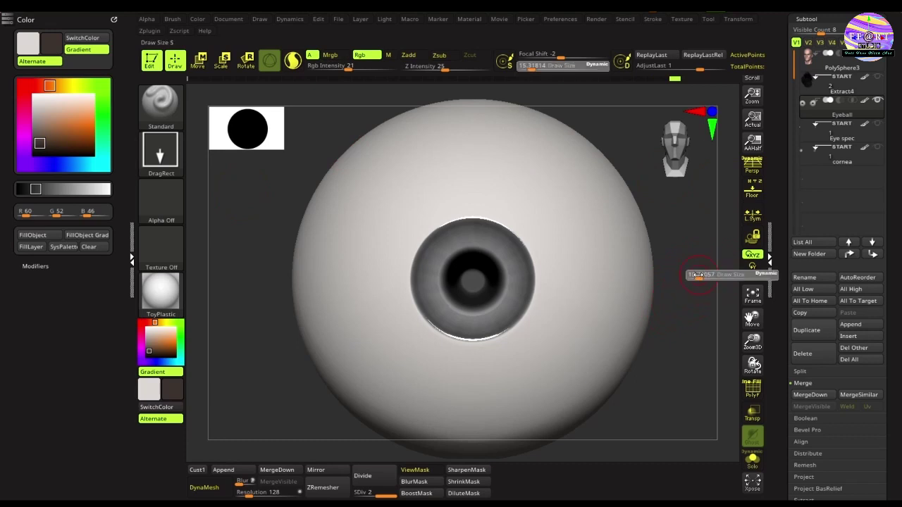
drag(698, 275, 696, 275)
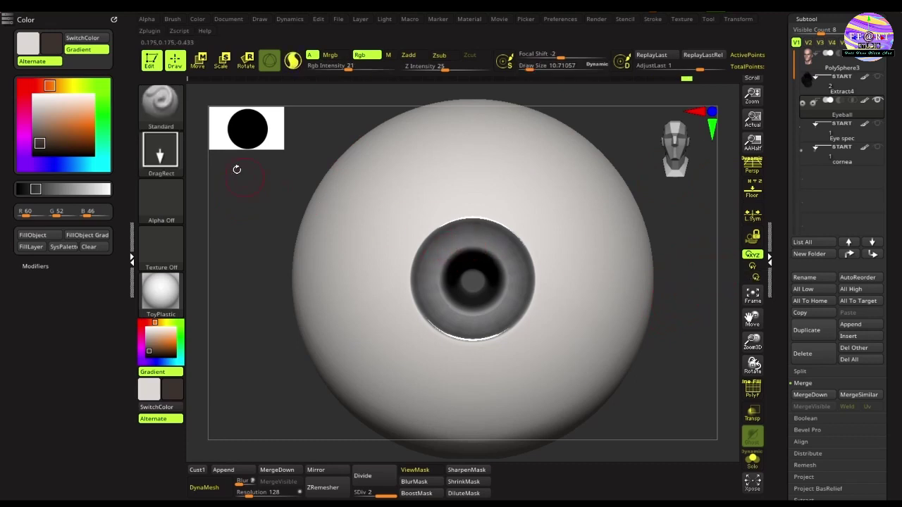
click(161, 149)
click(318, 168)
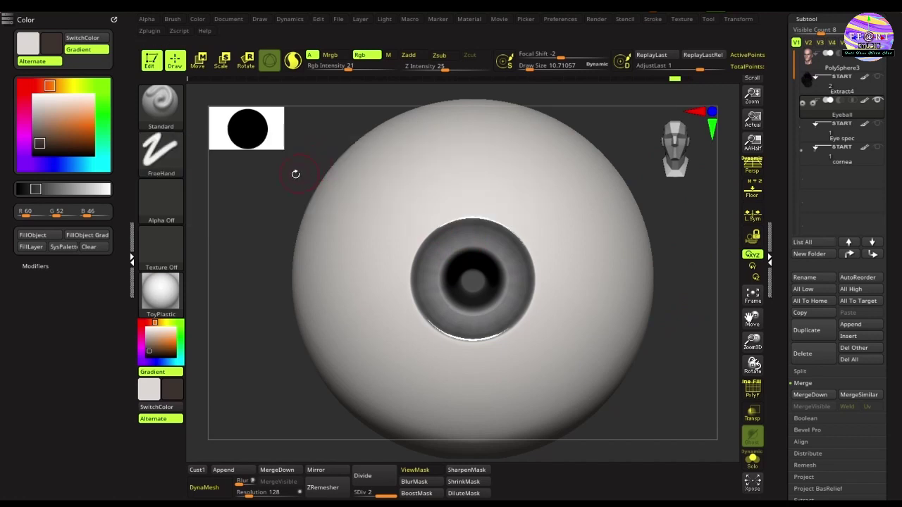
drag(343, 68, 341, 68)
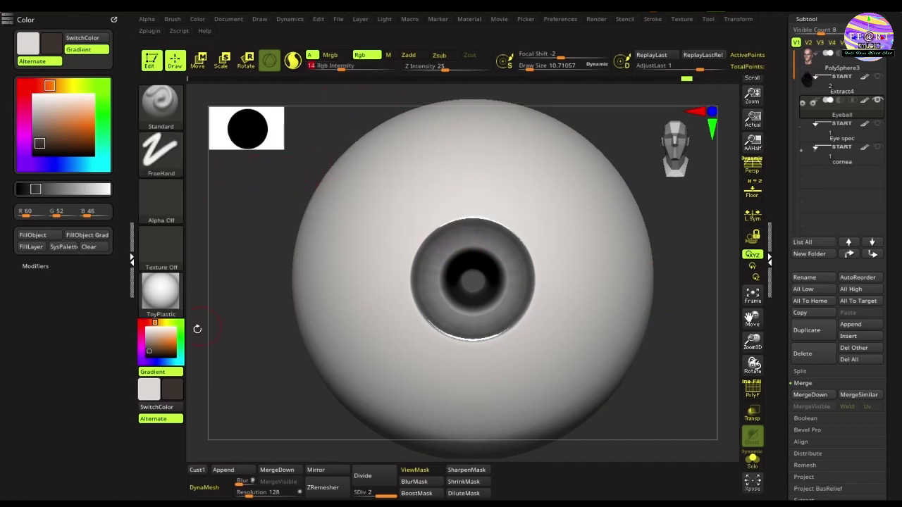
click(148, 353)
drag(149, 353, 150, 354)
click(350, 68)
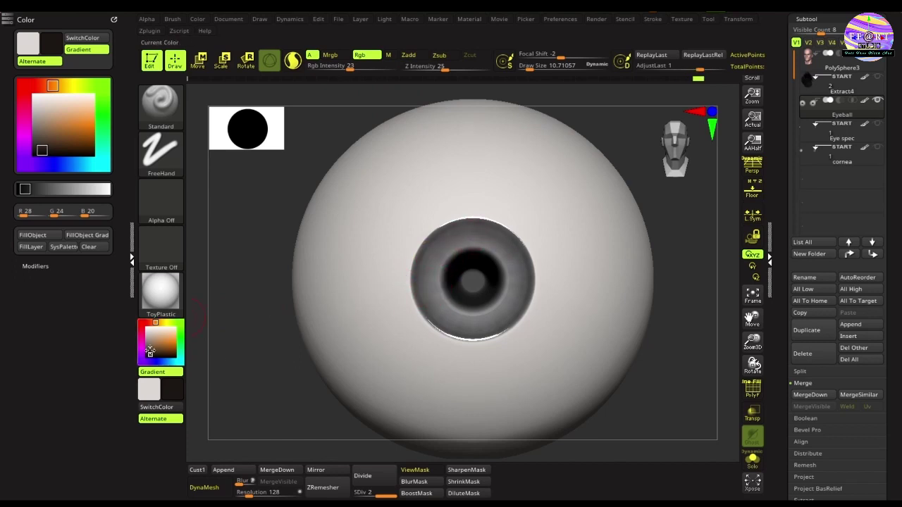
Step: Paint warm beige (RGB 174, 164, 153) accents onto the lower part of the iris
click(147, 338)
drag(148, 338, 149, 337)
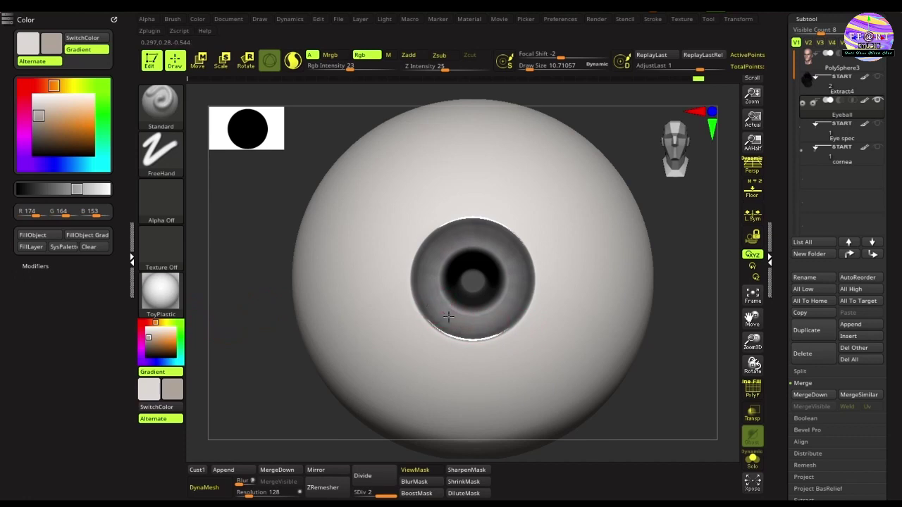
mouse_move(448, 317)
mouse_down()
mouse_move(471, 324)
mouse_move(462, 324)
mouse_up()
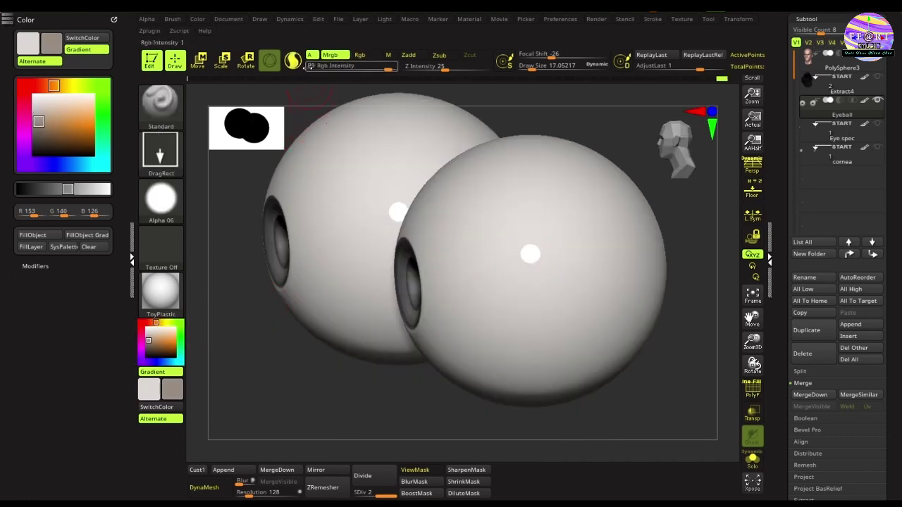
Step: Paint the back of the eyeball brown (RGB 118, 77, 56) in Rgb mode, with Rgb Intensity 100 and Draw Size about 55
click(373, 58)
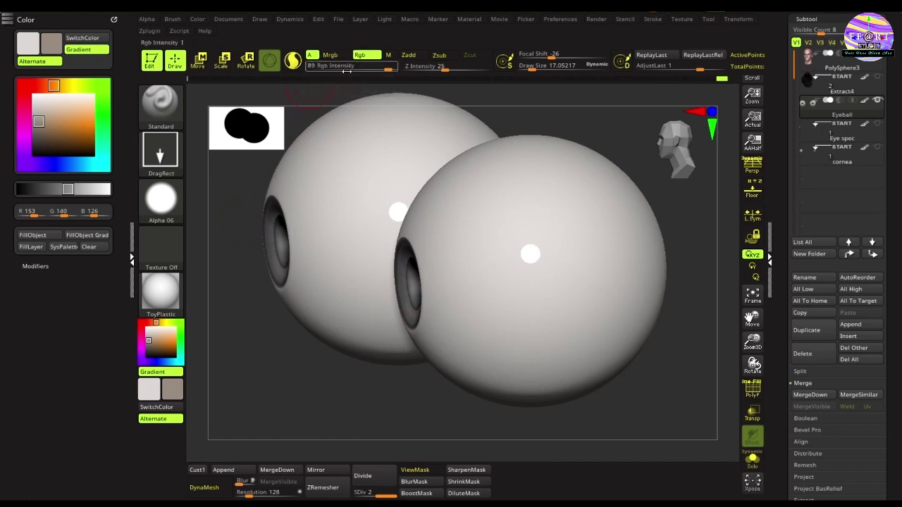
mouse_move(154, 341)
mouse_down()
mouse_move(171, 350)
mouse_move(151, 322)
mouse_move(157, 345)
mouse_up()
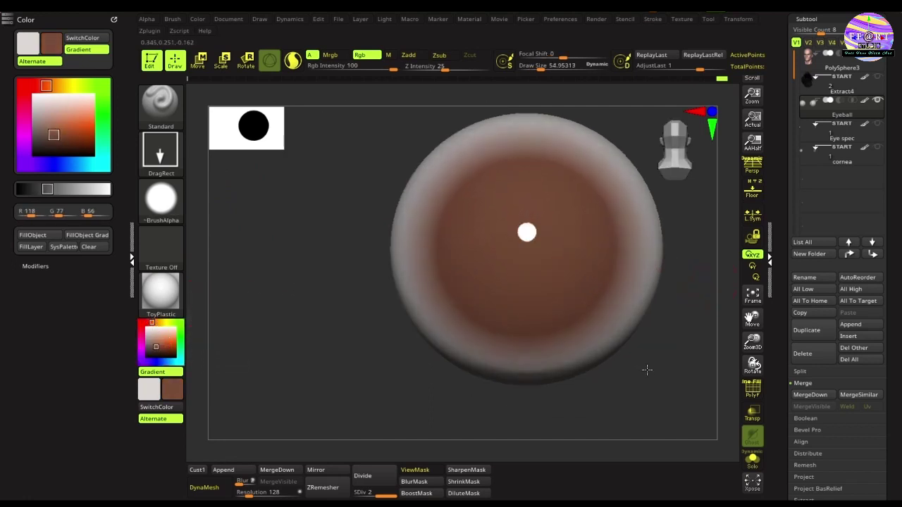
drag(647, 369, 342, 309)
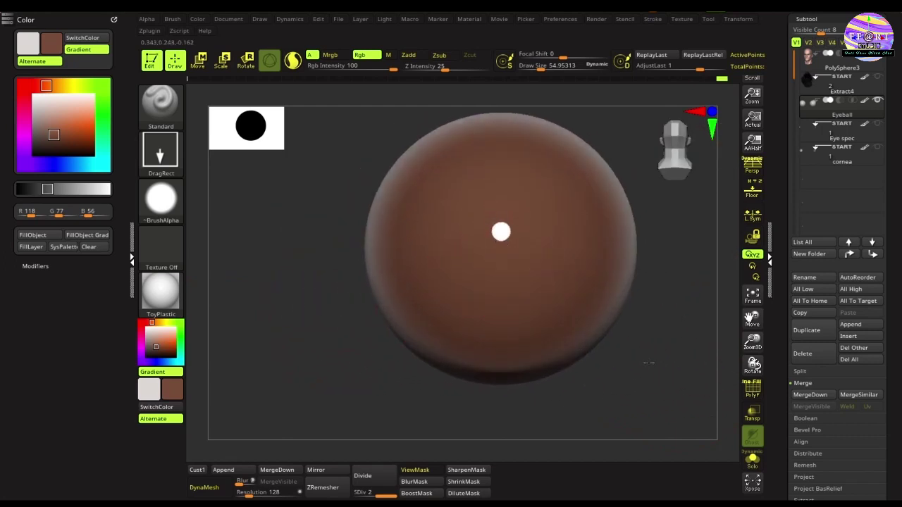
drag(348, 312, 372, 293)
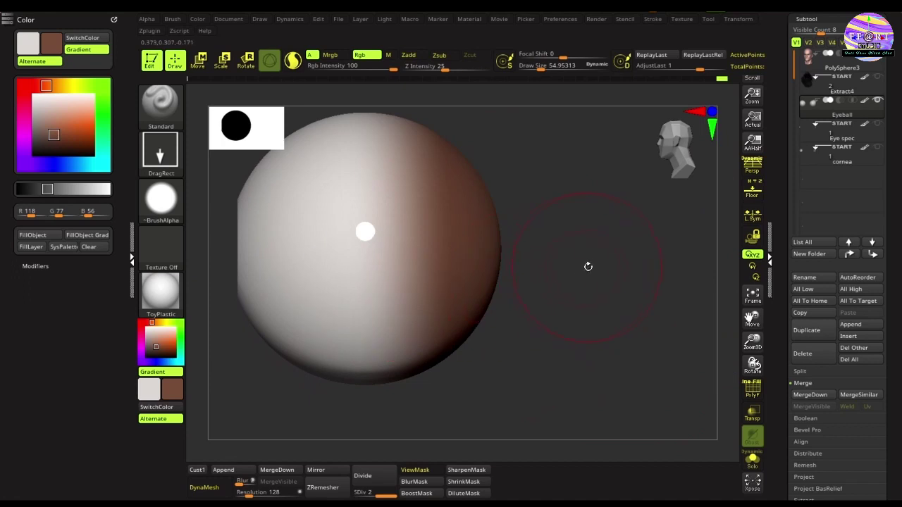
drag(598, 260, 555, 264)
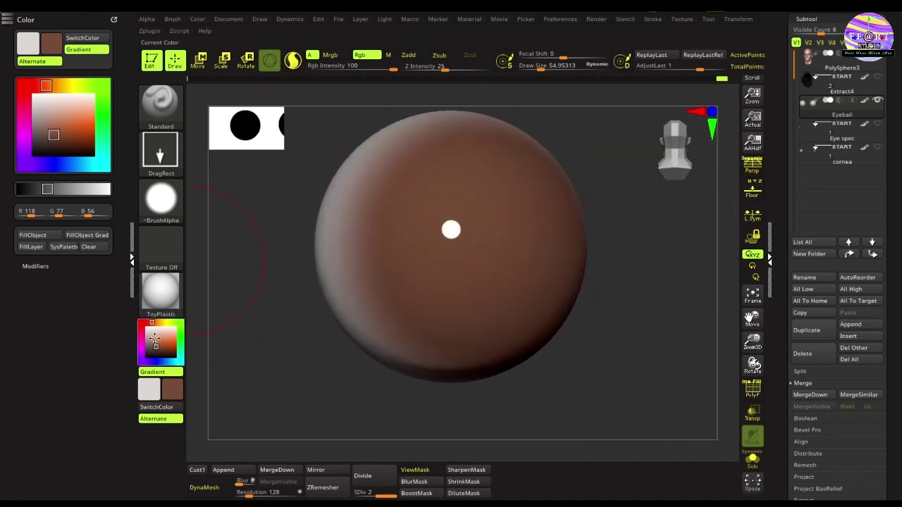
Step: Paint pinkish red (RGB 226, 92, 103) over the brown back of the eyeball at Rgb Intensity 55
mouse_move(153, 323)
mouse_down()
mouse_move(143, 327)
mouse_move(167, 338)
mouse_up()
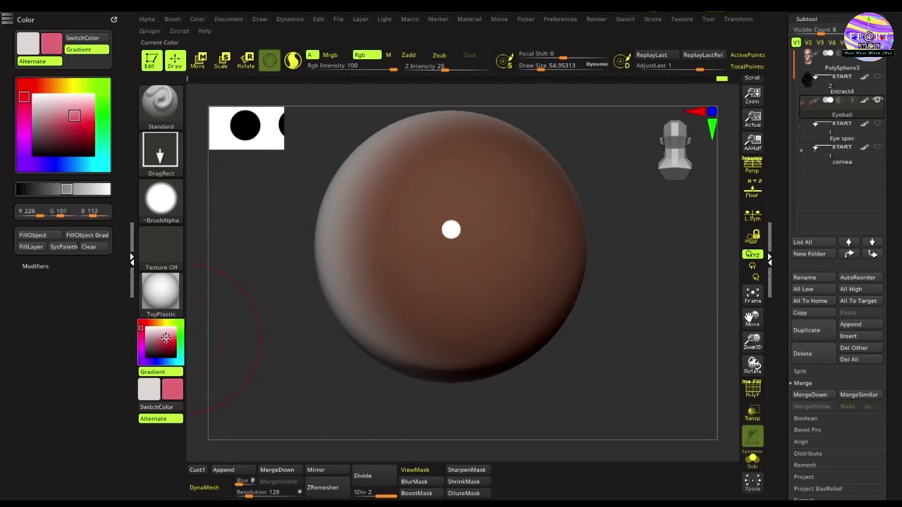
alt+drag(650, 238, 713, 233)
drag(378, 68, 371, 68)
alt+drag(293, 265, 282, 284)
drag(494, 260, 575, 354)
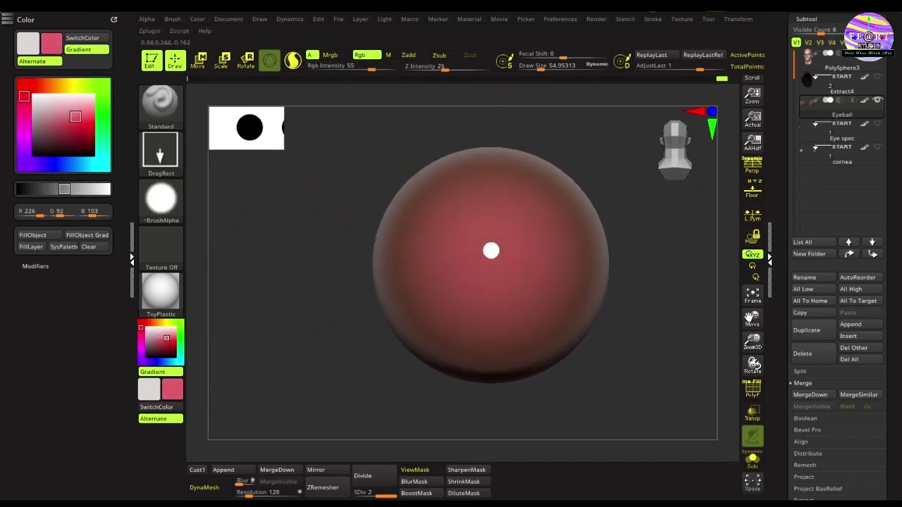
Step: Spread the red further across the back of the eyeball at Rgb Intensity 42
mouse_move(317, 345)
mouse_down()
mouse_move(324, 342)
mouse_move(308, 348)
mouse_up()
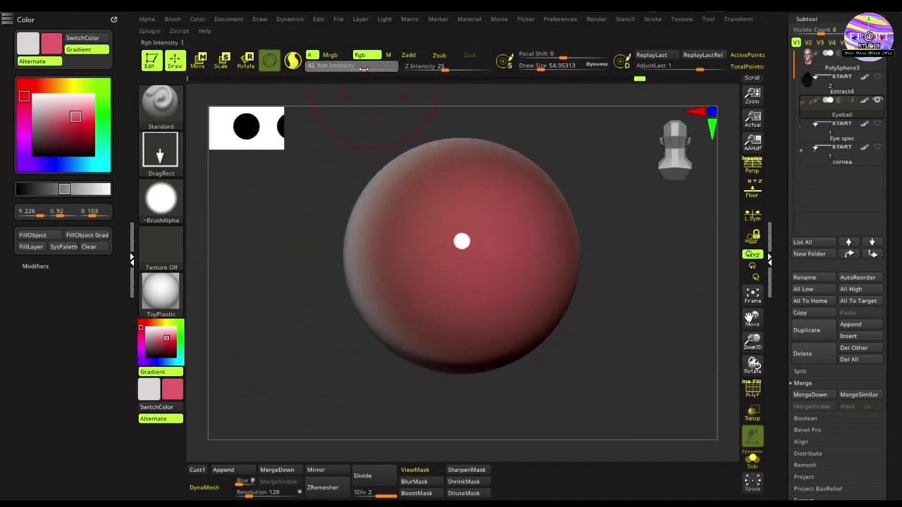
drag(638, 300, 604, 299)
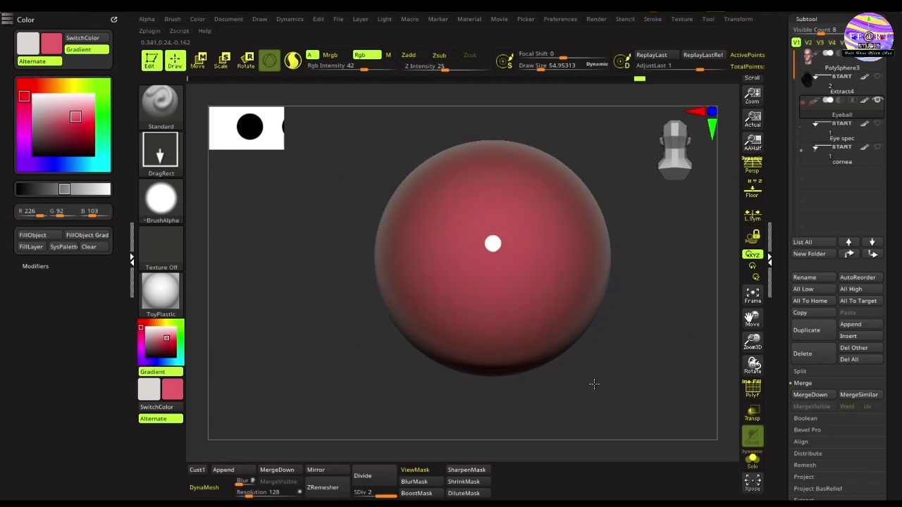
drag(470, 392, 342, 363)
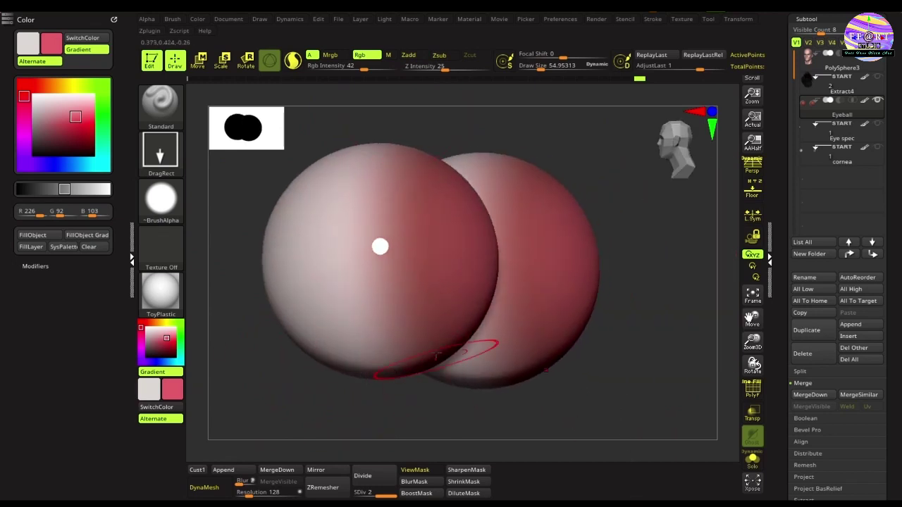
Step: Soften the red towards the sides of the eyeball with light pink (RGB 222, 153, 159), using Rgb Intensity 51 and Focal Shift -15
mouse_move(578, 363)
mouse_down()
mouse_move(465, 374)
mouse_move(472, 378)
mouse_move(451, 298)
mouse_up()
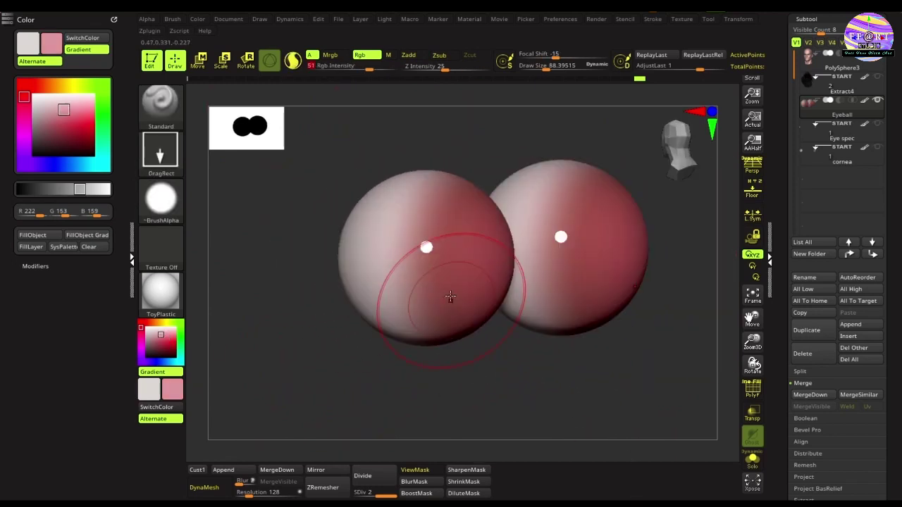
key(s)
drag(311, 346, 308, 346)
mouse_move(438, 261)
mouse_down()
mouse_move(579, 347)
mouse_move(444, 378)
mouse_move(455, 380)
mouse_move(510, 381)
mouse_move(447, 331)
mouse_up()
drag(341, 253, 463, 352)
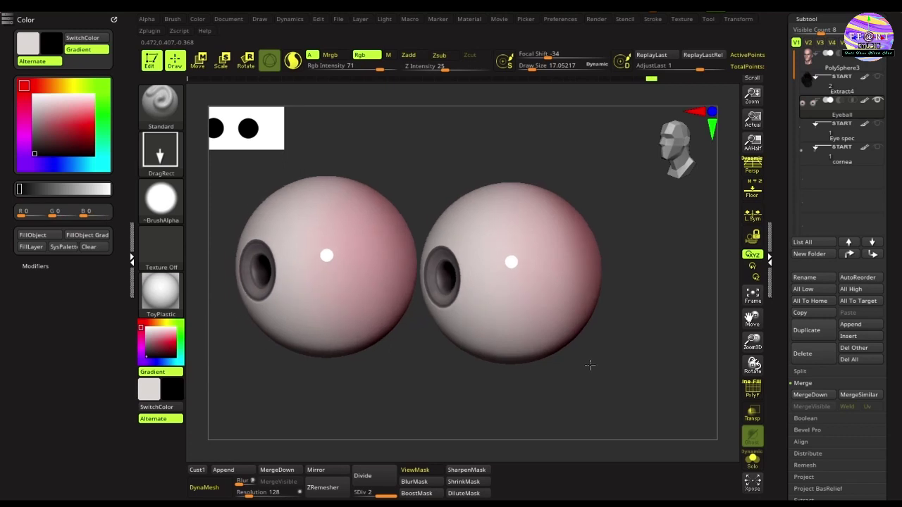
Step: Import the fk_veins_04 image as the brush alpha
mouse_move(590, 364)
mouse_down()
mouse_move(604, 364)
mouse_move(591, 384)
mouse_move(626, 386)
mouse_move(600, 354)
mouse_up()
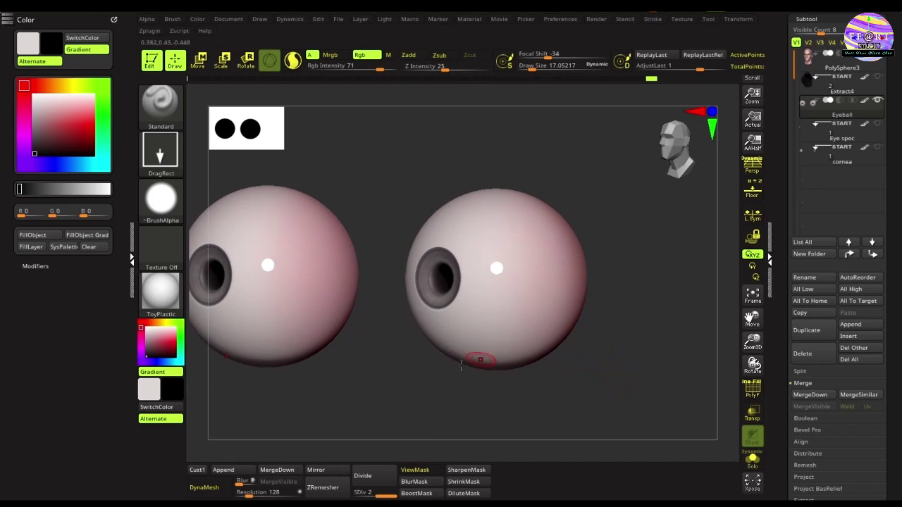
mouse_move(162, 203)
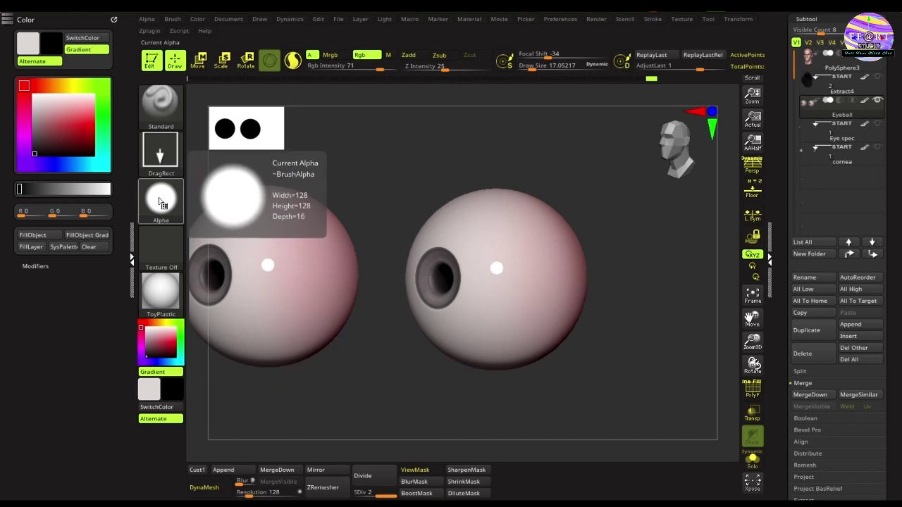
click(160, 203)
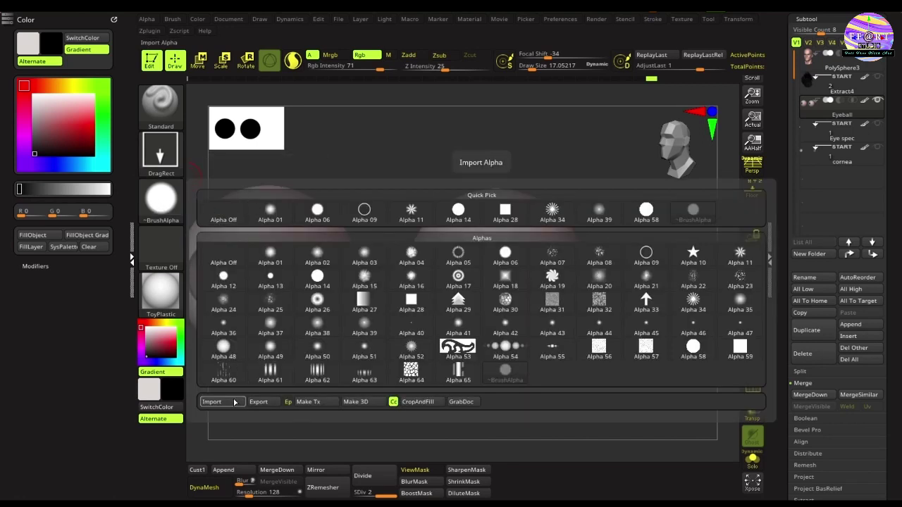
click(211, 402)
double_click(389, 214)
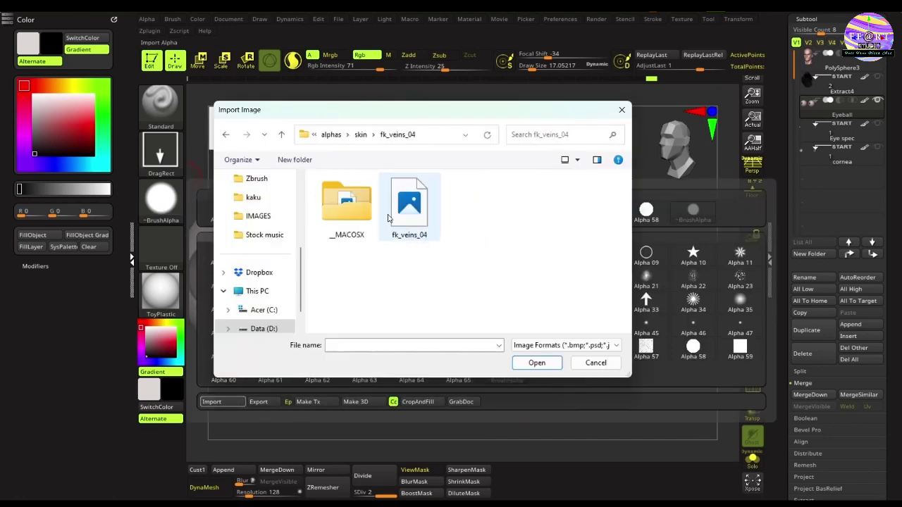
click(412, 218)
click(537, 363)
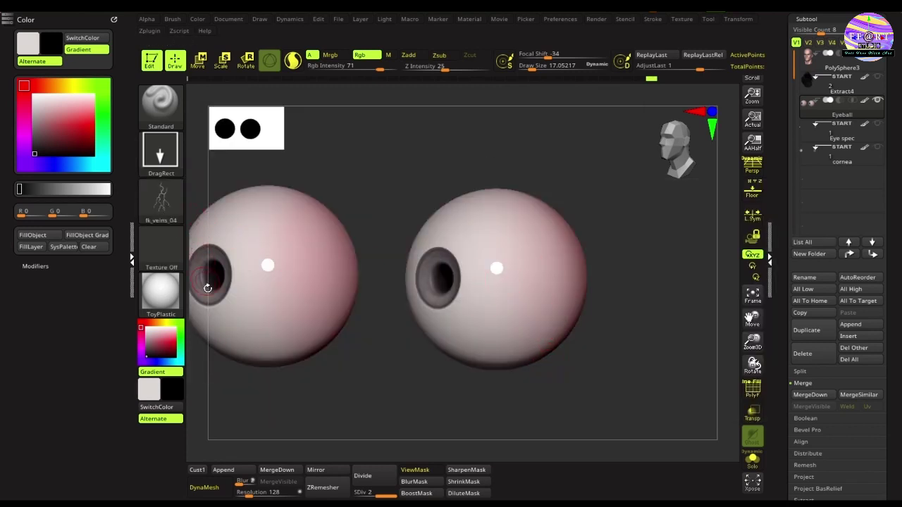
Step: Try stamping the vein alpha in dusty red (RGB 153, 78, 84) on the eyeball's side at Rgb Intensity 40 and Z Intensity 25
click(155, 341)
click(155, 341)
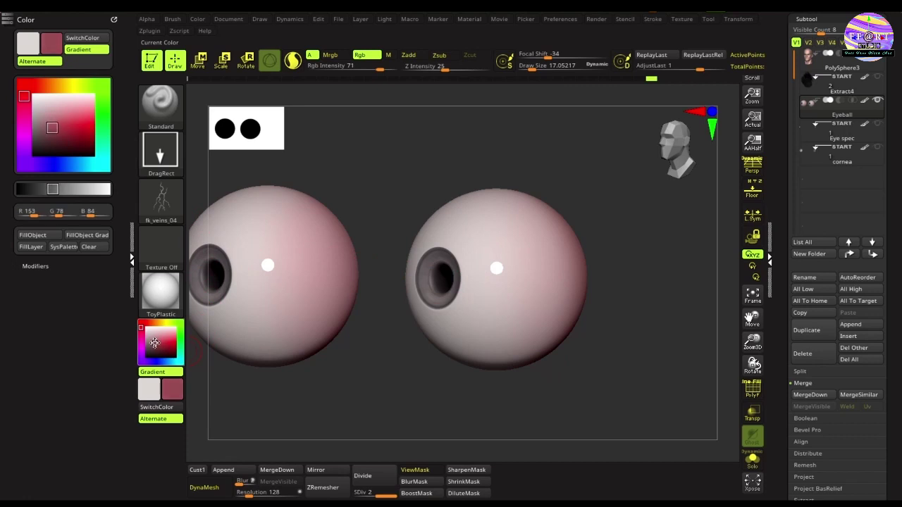
alt+drag(646, 333, 649, 324)
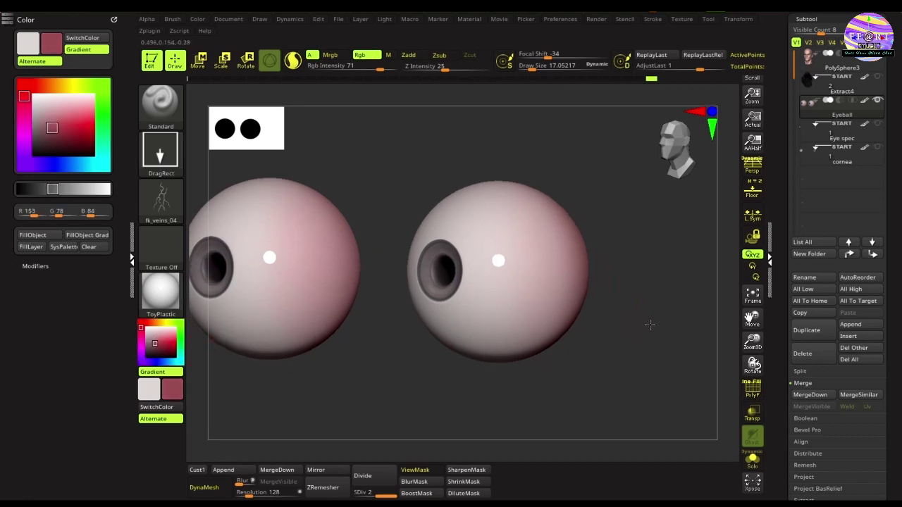
click(362, 69)
drag(631, 328, 604, 339)
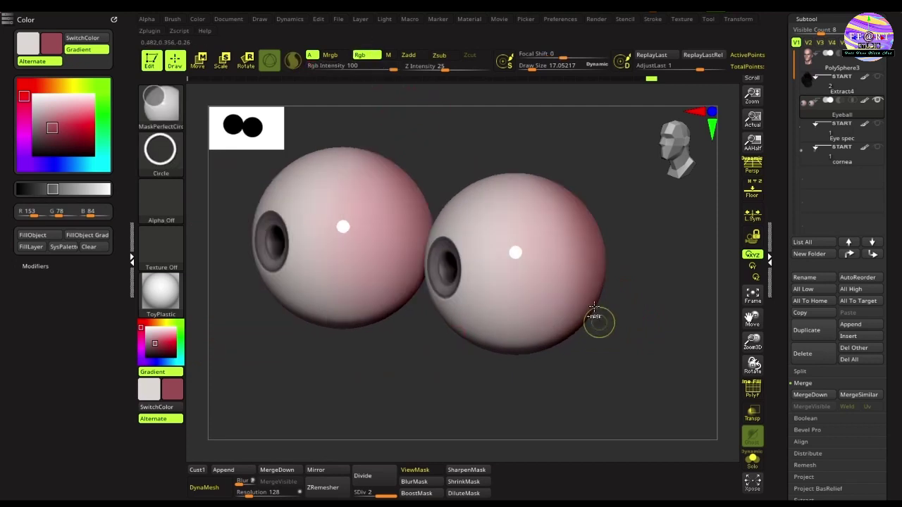
alt+drag(640, 300, 618, 316)
ctrl+right_drag(618, 316, 630, 324)
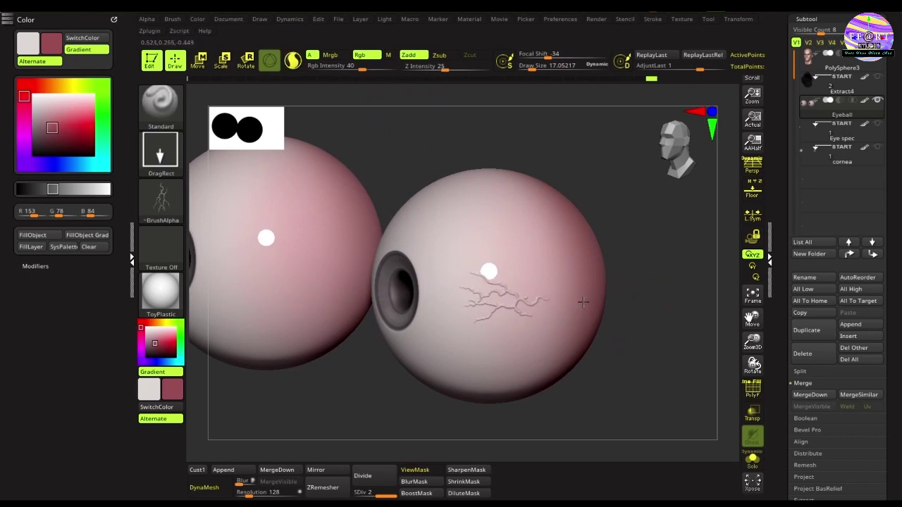
drag(583, 301, 598, 300)
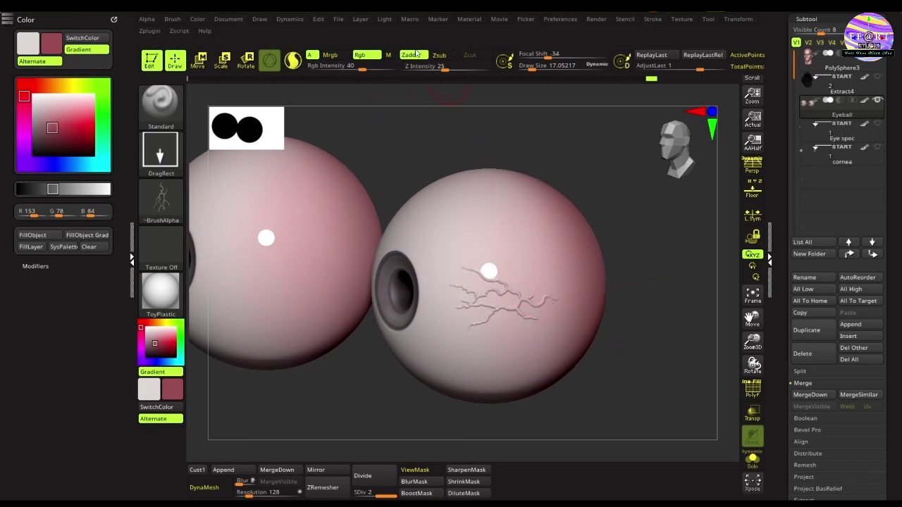
key(ctrl+z)
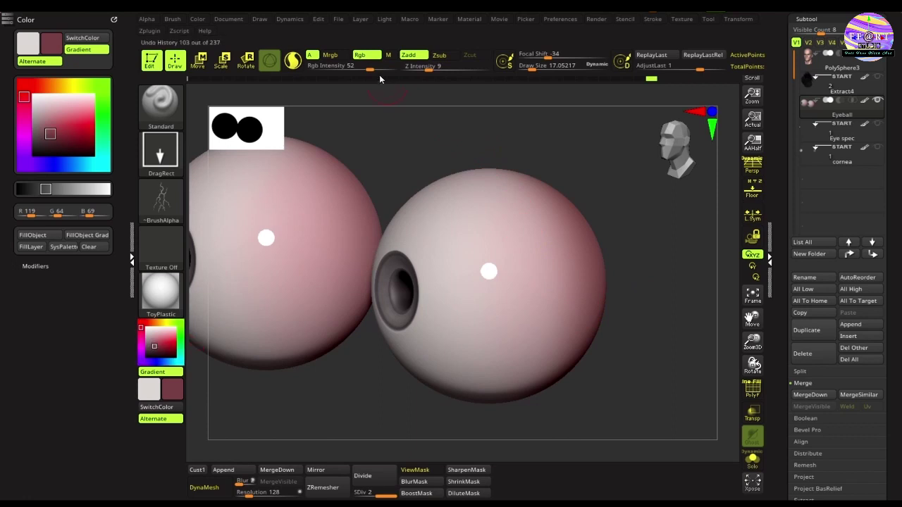
Step: Stamp veins on the eyeball's side and upper part with dark red (RGB 119, 64, 69), Rgb Intensity 68 and Z Intensity 7
drag(375, 68, 379, 68)
click(425, 69)
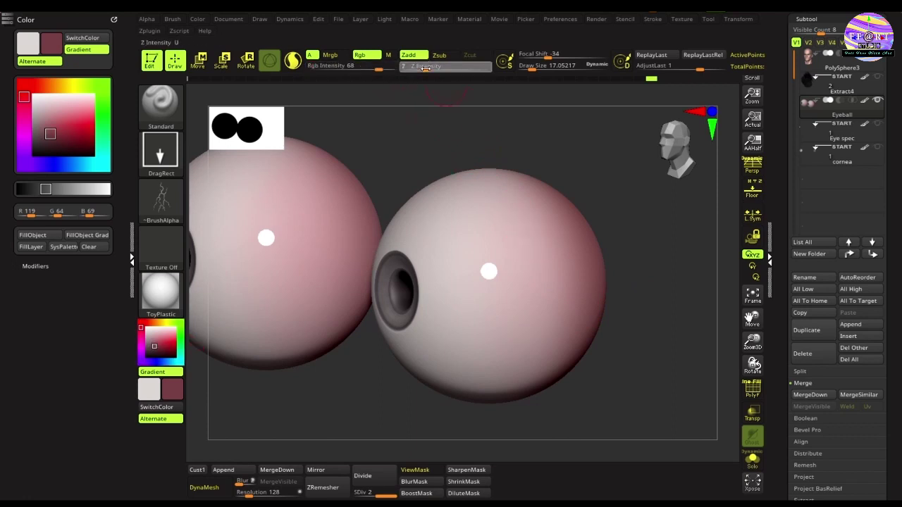
drag(512, 284, 519, 291)
drag(639, 283, 634, 321)
Step: Undo the last vein stamp and add veins to the opposite side of the eyeball in deep red (RGB 123, 22, 30)
click(167, 347)
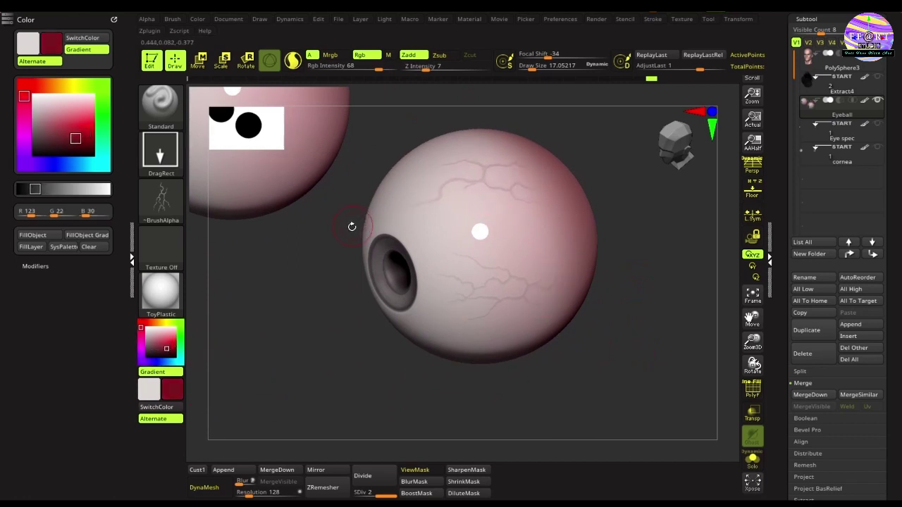
key(ctrl+z)
mouse_move(634, 287)
mouse_down()
mouse_move(650, 281)
mouse_move(668, 302)
mouse_move(658, 318)
mouse_move(691, 300)
mouse_up()
drag(481, 306, 627, 324)
Step: Stamp subtler veins around the eyeball in red (RGB 154, 20, 31) at Rgb Intensity 47 and Z Intensity 4
drag(378, 69, 367, 69)
drag(425, 69, 421, 69)
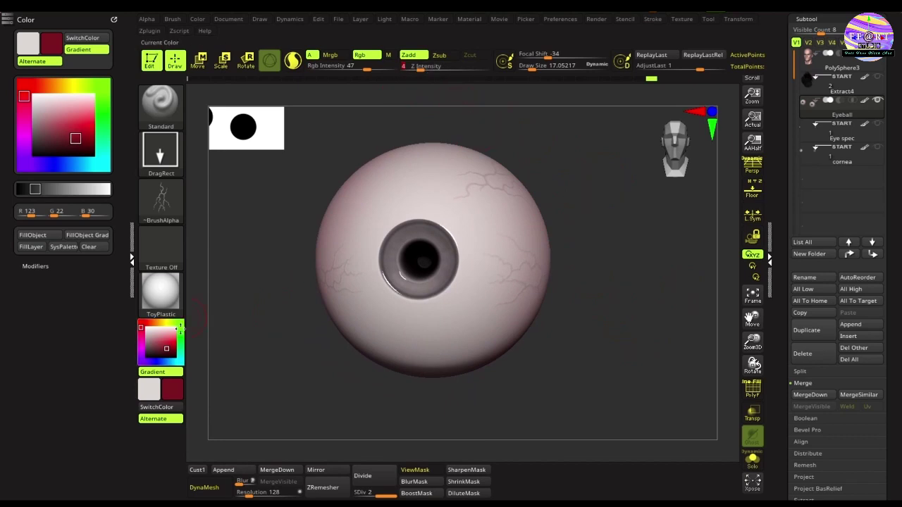
drag(168, 348, 169, 347)
drag(606, 243, 580, 266)
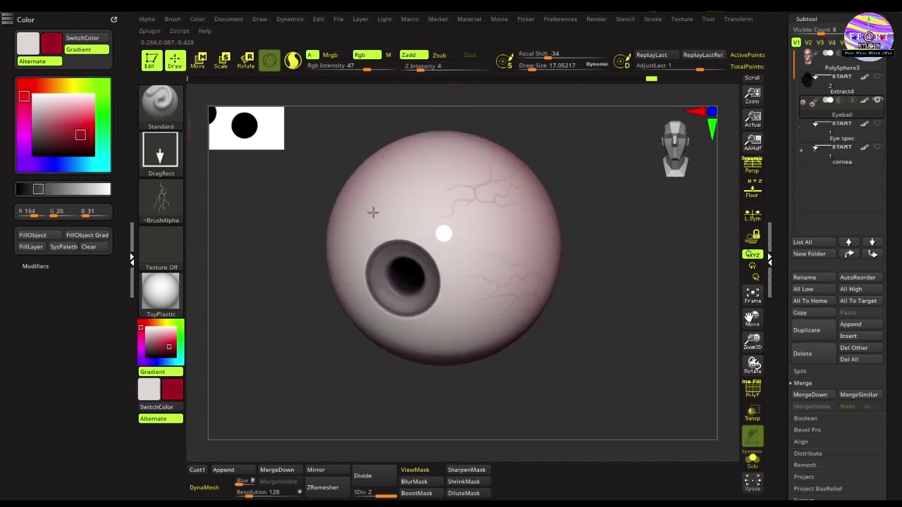
right_drag(632, 230, 388, 218)
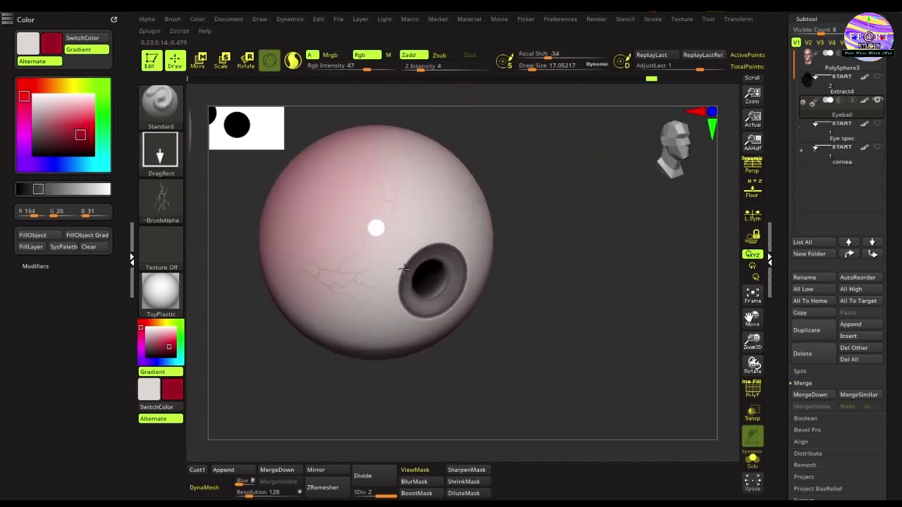
Step: Add faint veins between the existing ones in bright red (RGB 193, 10, 25) at Rgb Intensity 20
right_drag(403, 269, 573, 261)
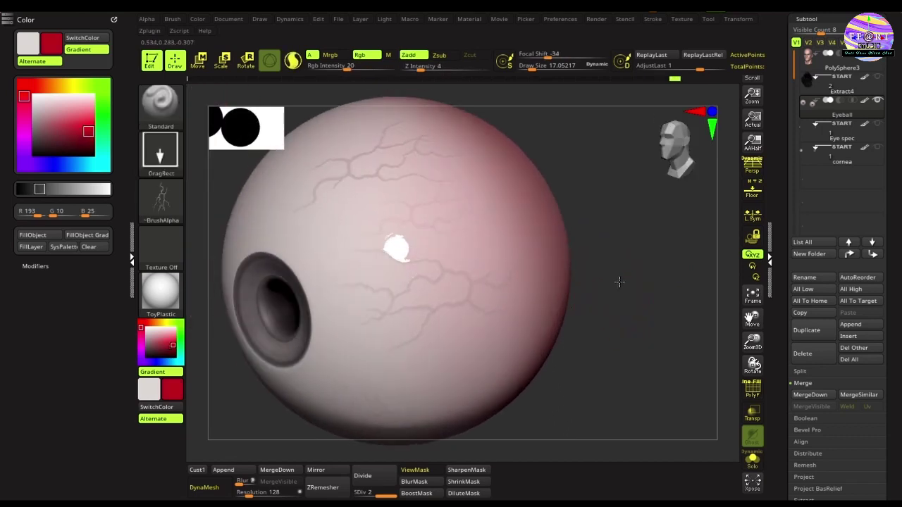
drag(619, 282, 636, 272)
alt+drag(601, 310, 577, 278)
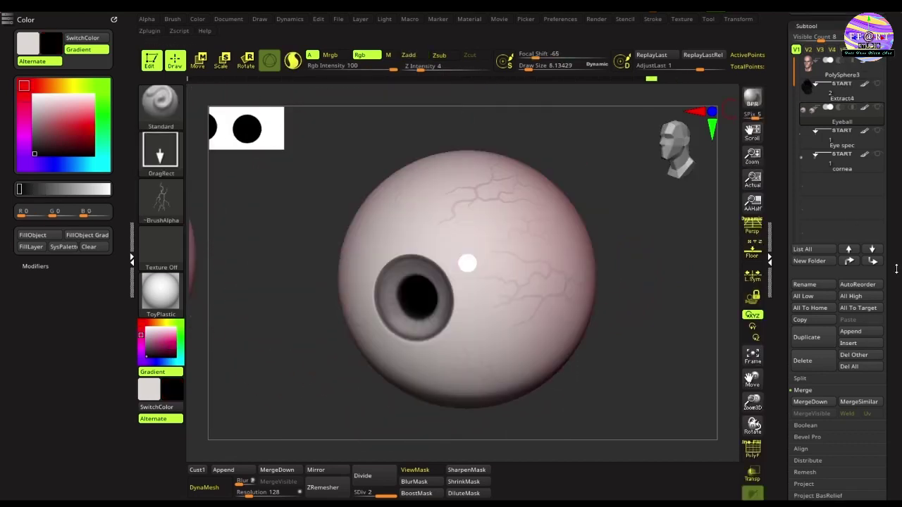
Step: Append a Sphere3D, shrink it and place it over the pupil's upper edge as a small white highlight
click(872, 333)
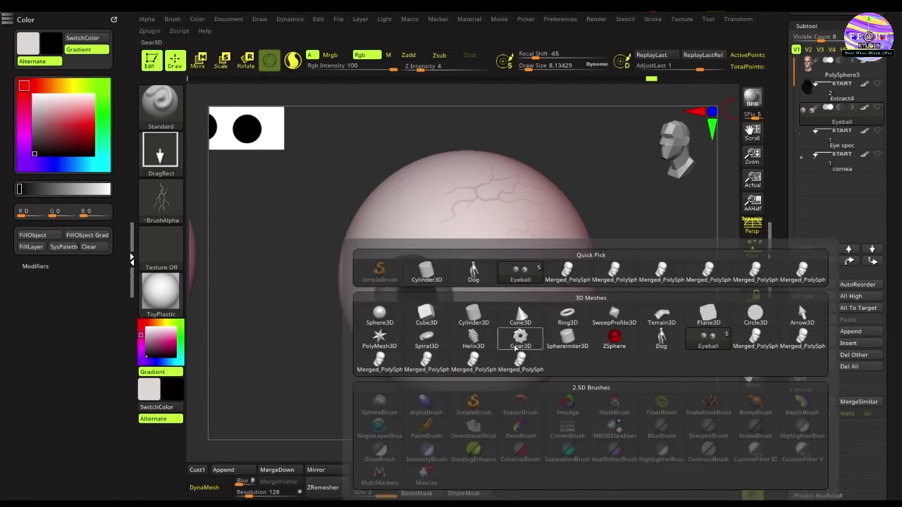
click(394, 326)
ctrl+right_drag(715, 276, 289, 262)
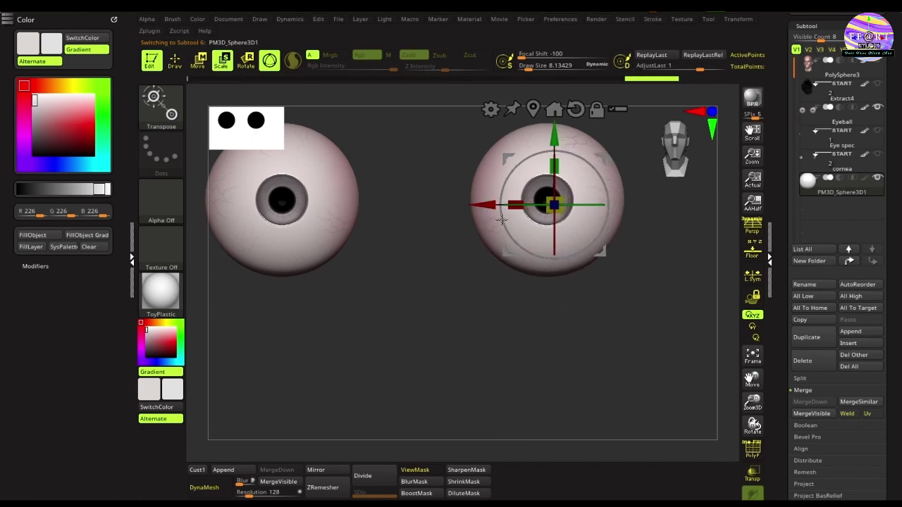
right_drag(548, 230, 465, 233)
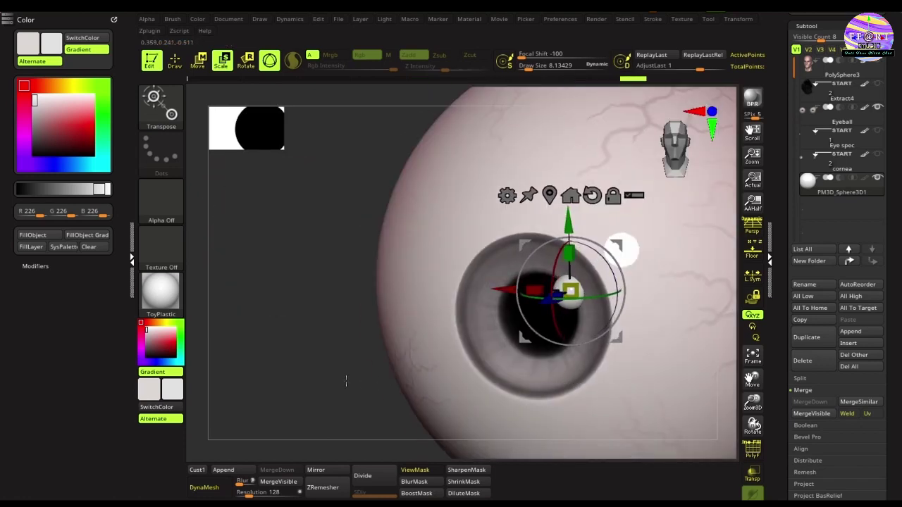
right_drag(346, 378, 572, 268)
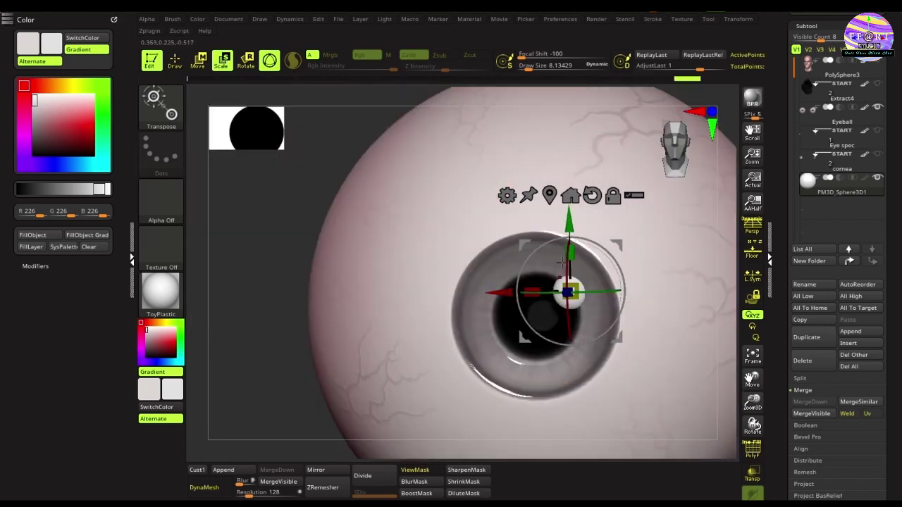
key(q)
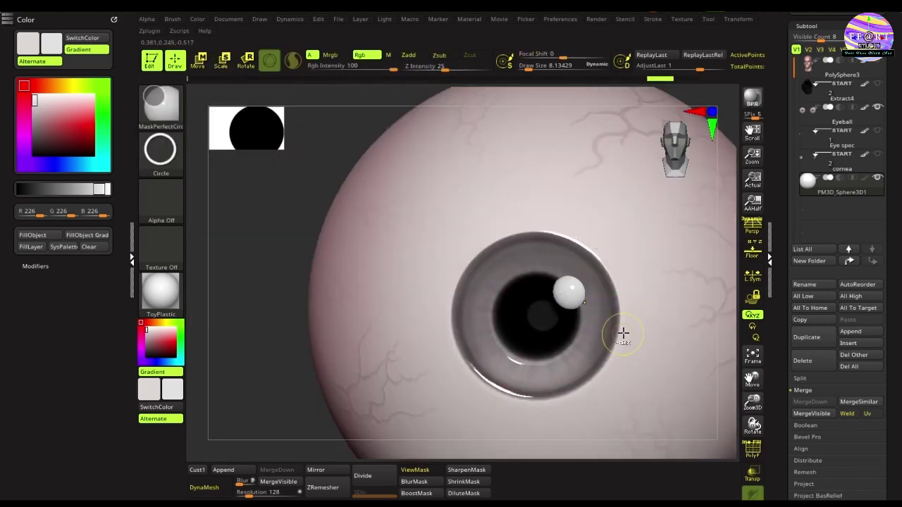
Step: Frame the finished eyeball close up and render it with BPR
ctrl+right_drag(622, 334, 410, 377)
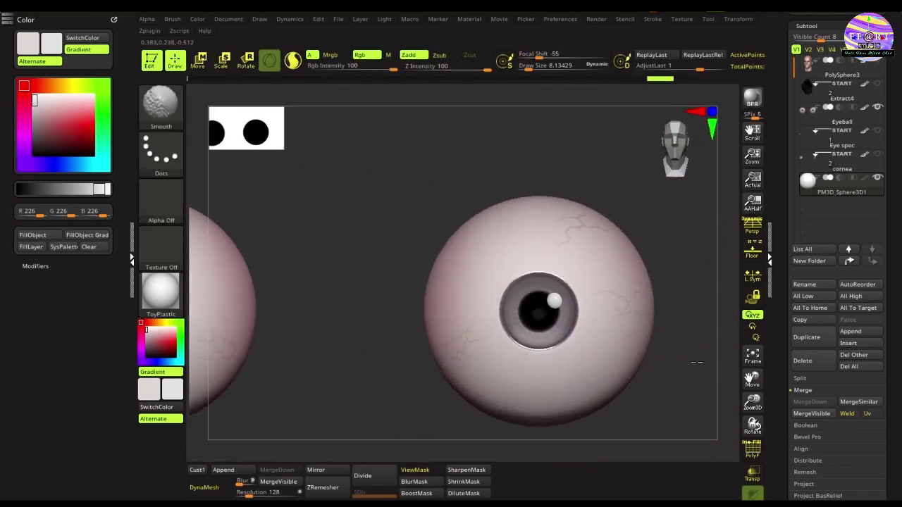
mouse_move(697, 371)
right_down()
mouse_move(694, 355)
mouse_move(672, 370)
mouse_move(689, 358)
right_up()
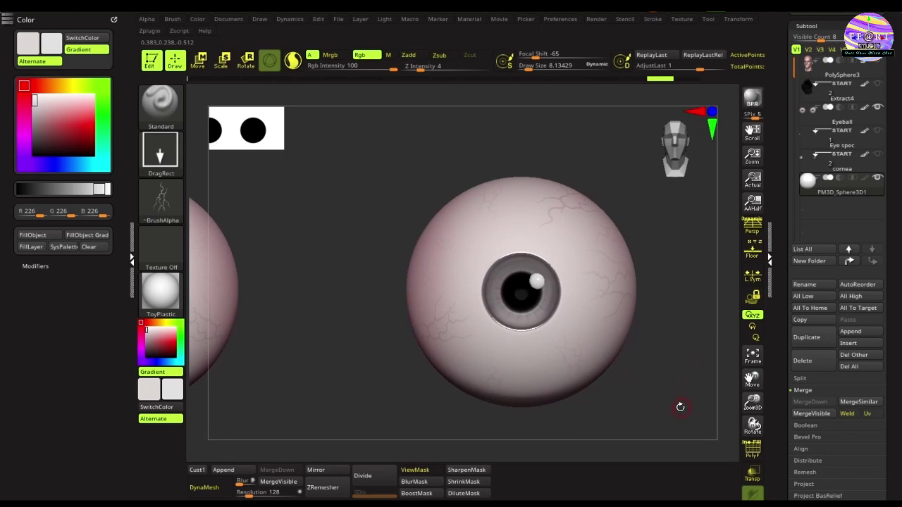
right_drag(680, 407, 640, 370)
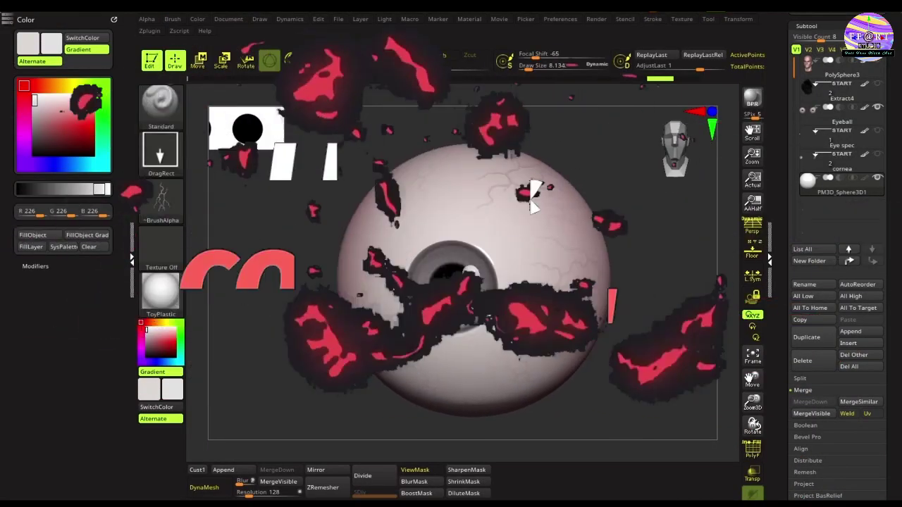
key(shift+r)
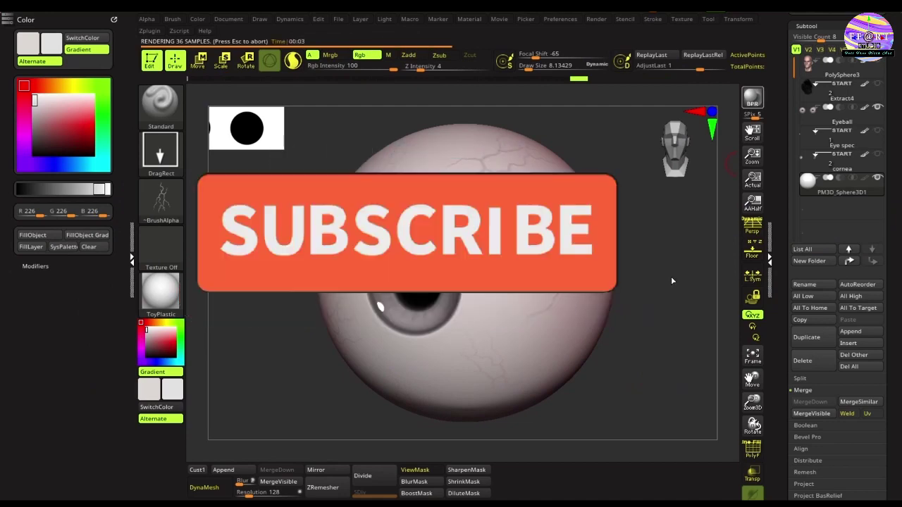